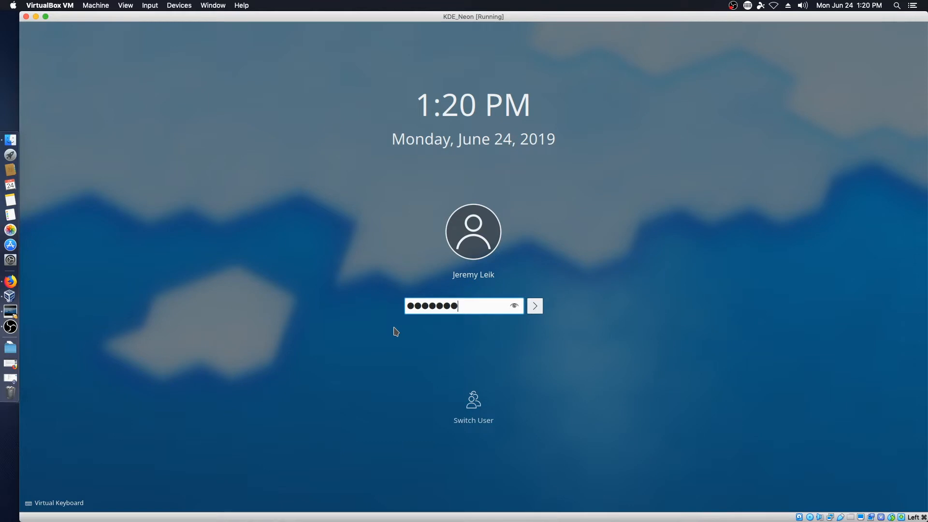
- Unlock the session with the account password and look through the launcher's Applications, Computer, History and Leave sections
{"action": "key", "text": "Return"}
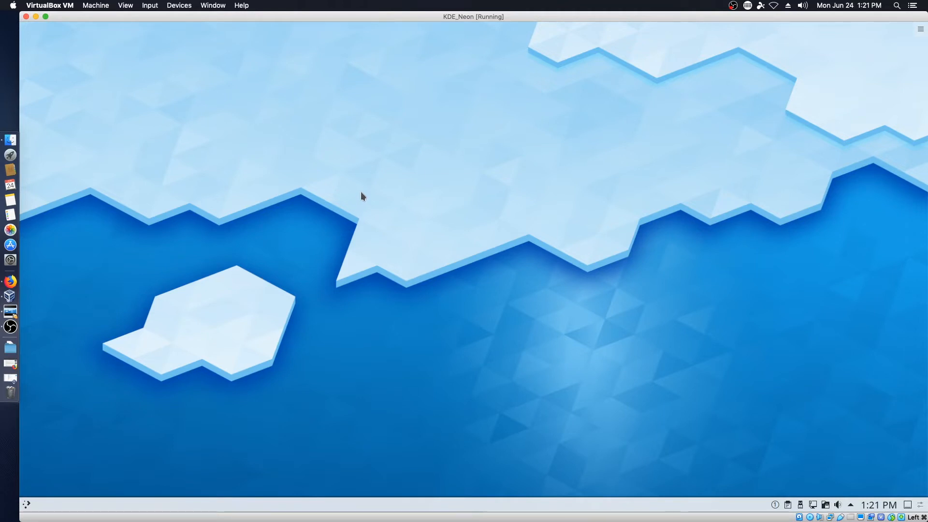
{"action": "key", "text": "super"}
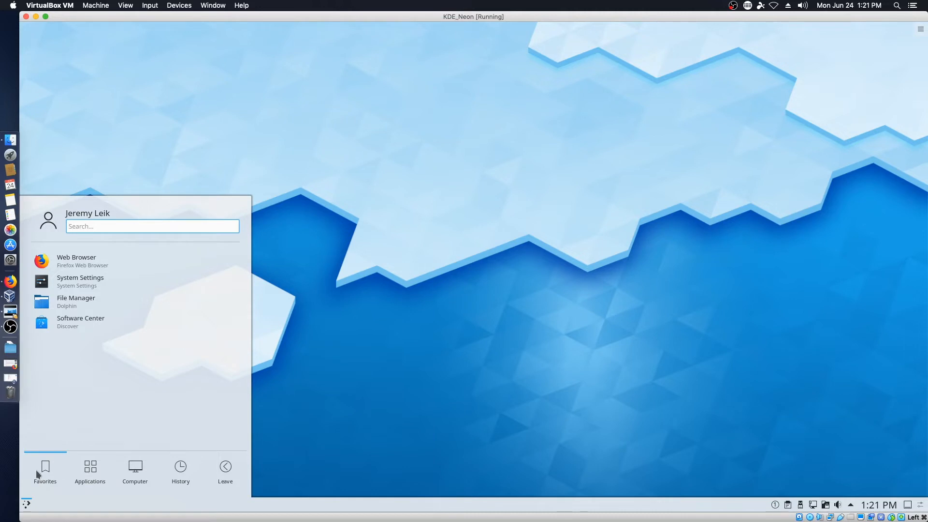
{"action": "left_click", "coordinate": [89, 471]}
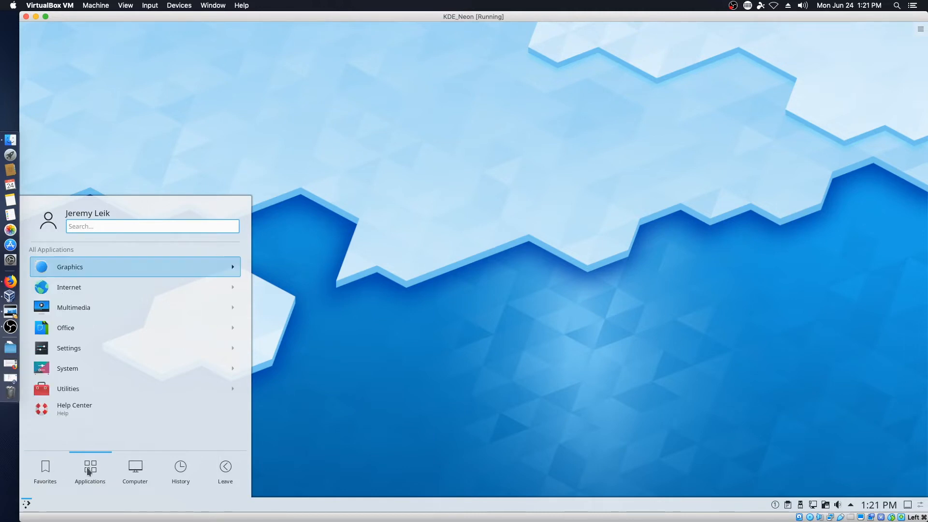
{"action": "left_click", "coordinate": [137, 473]}
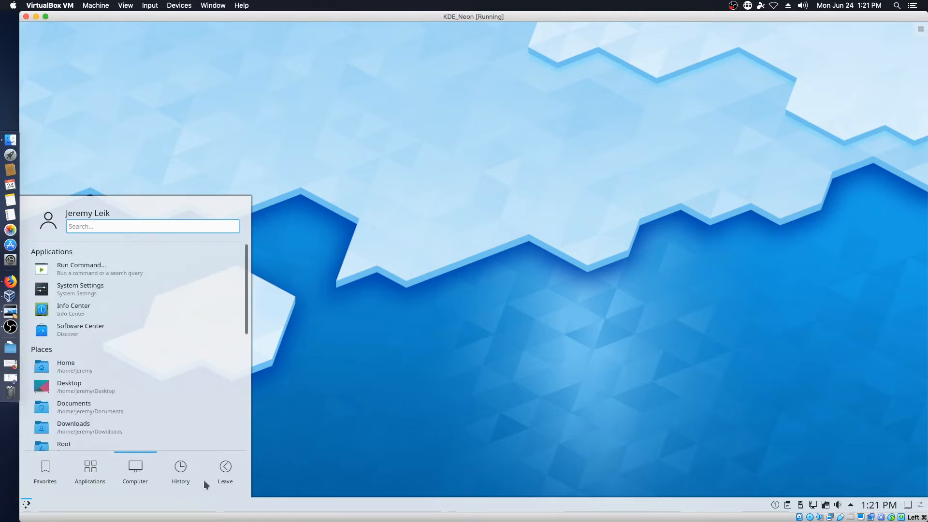
{"action": "left_click", "coordinate": [177, 474]}
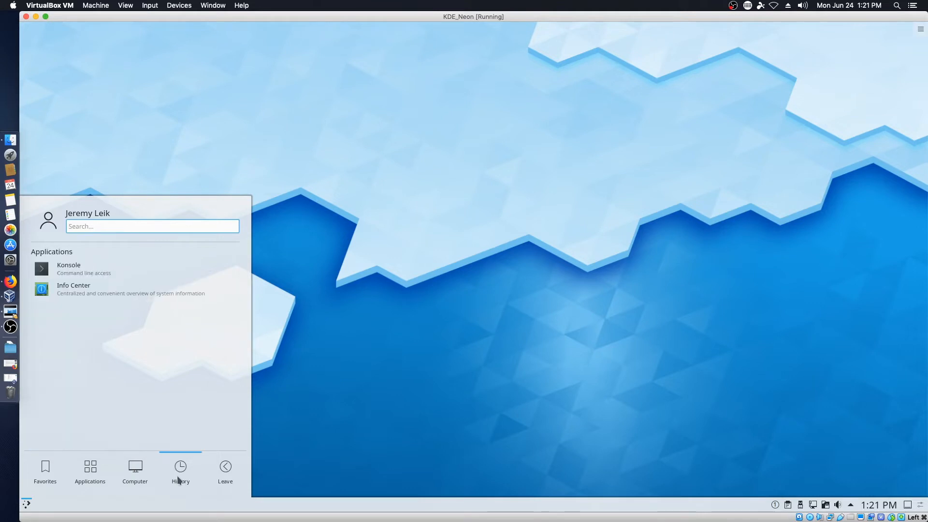
{"action": "left_click", "coordinate": [224, 470]}
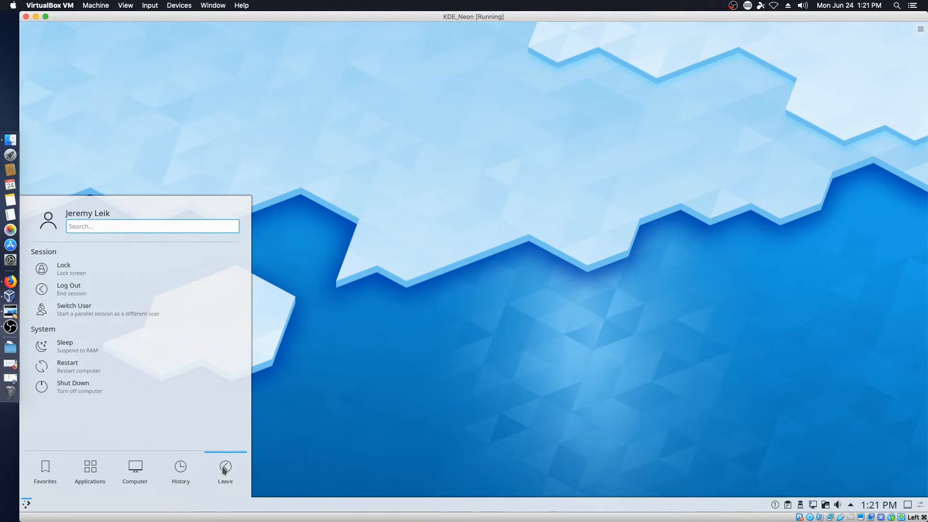
- Launch LibreOffice from the Office applications category and open its About information
{"action": "left_click", "coordinate": [89, 471]}
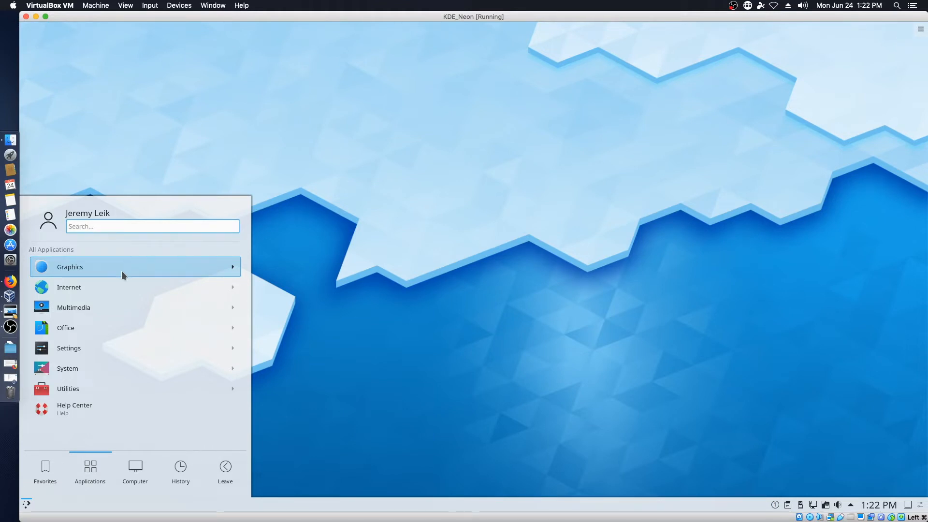
{"action": "left_click", "coordinate": [102, 328]}
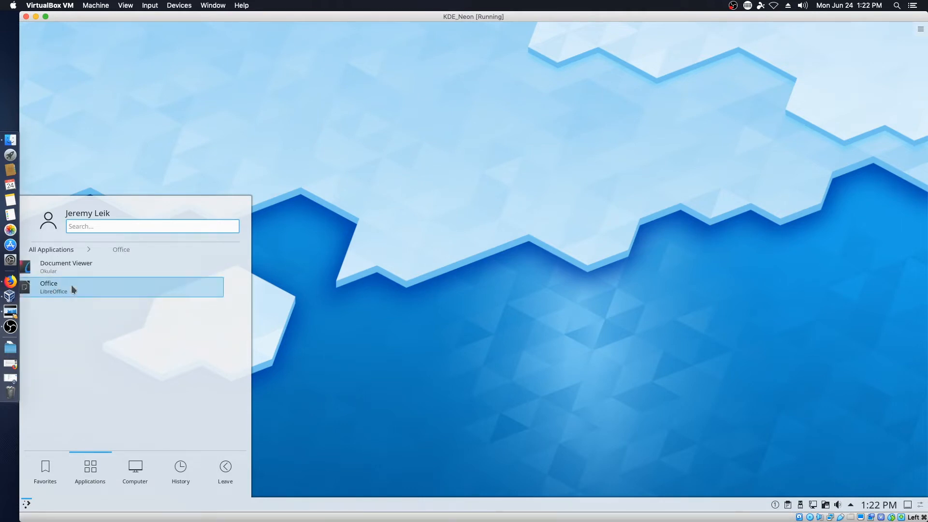
{"action": "left_click", "coordinate": [71, 286]}
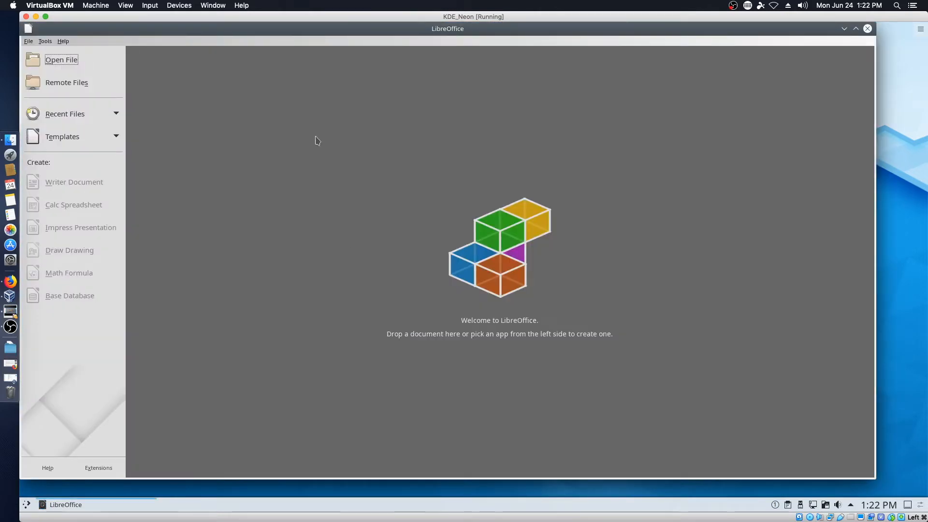
{"action": "left_click", "coordinate": [69, 41]}
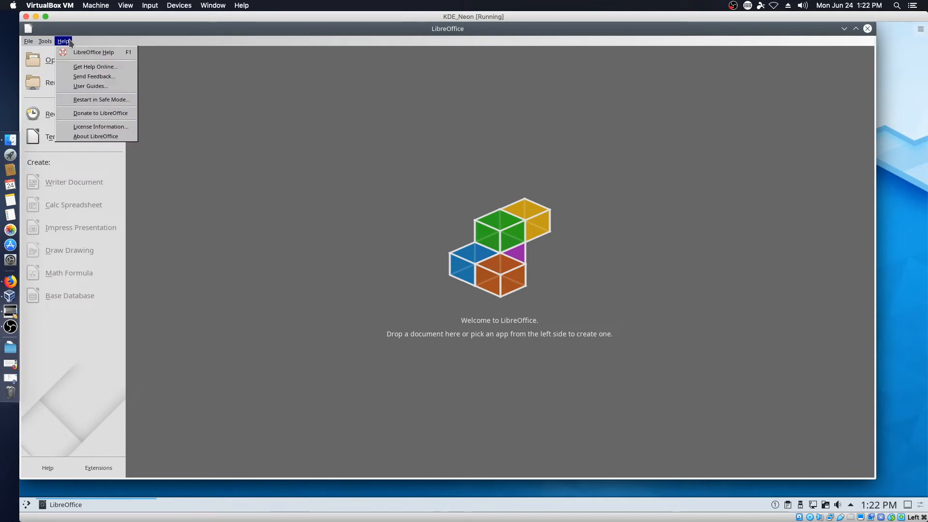
{"action": "left_click", "coordinate": [112, 138]}
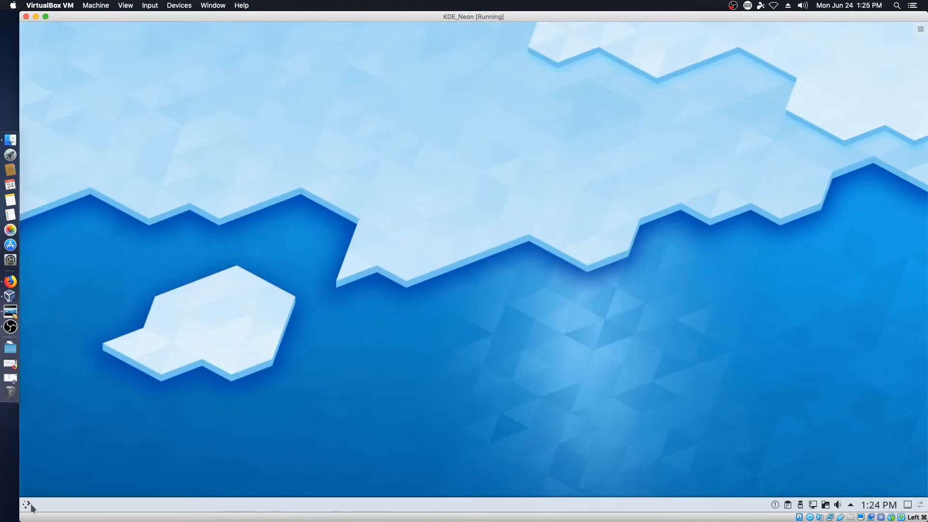
- Search the application launcher for "ter", launch Konsole and maximize its window
{"action": "left_click", "coordinate": [27, 505]}
{"action": "type", "text": "t"}
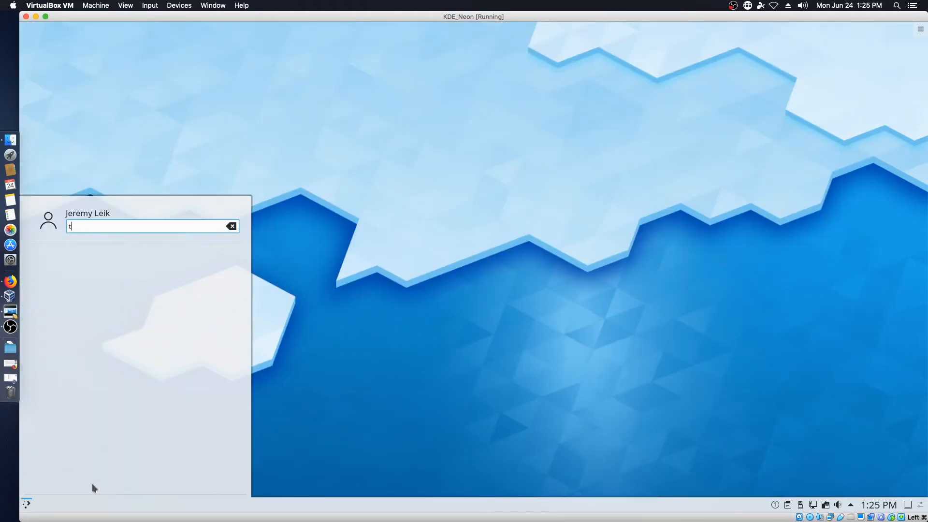
{"action": "type", "text": "er"}
{"action": "key", "text": "Down"}
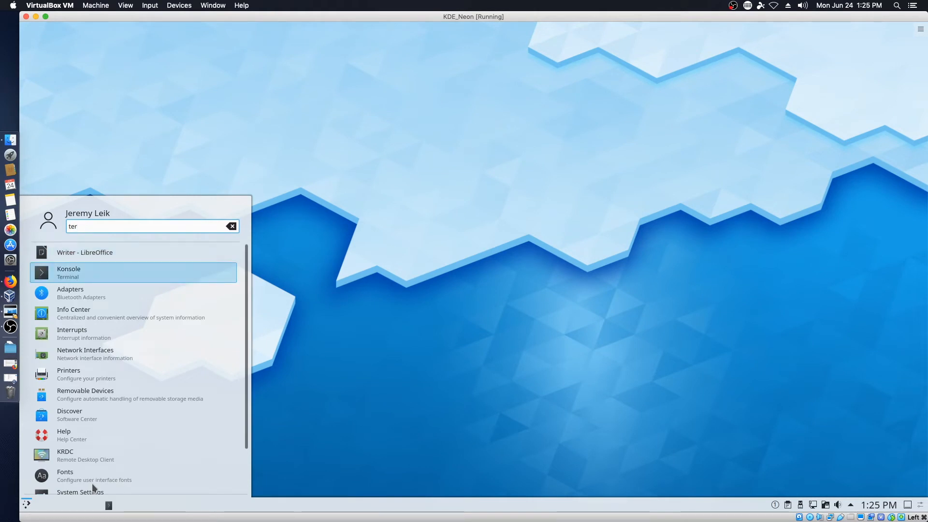
{"action": "key", "text": "Return"}
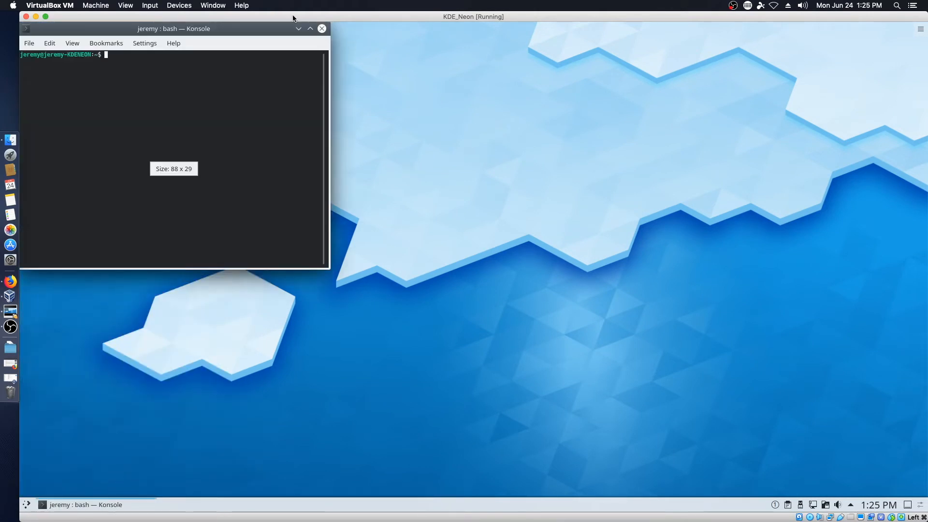
{"action": "left_click", "coordinate": [310, 28]}
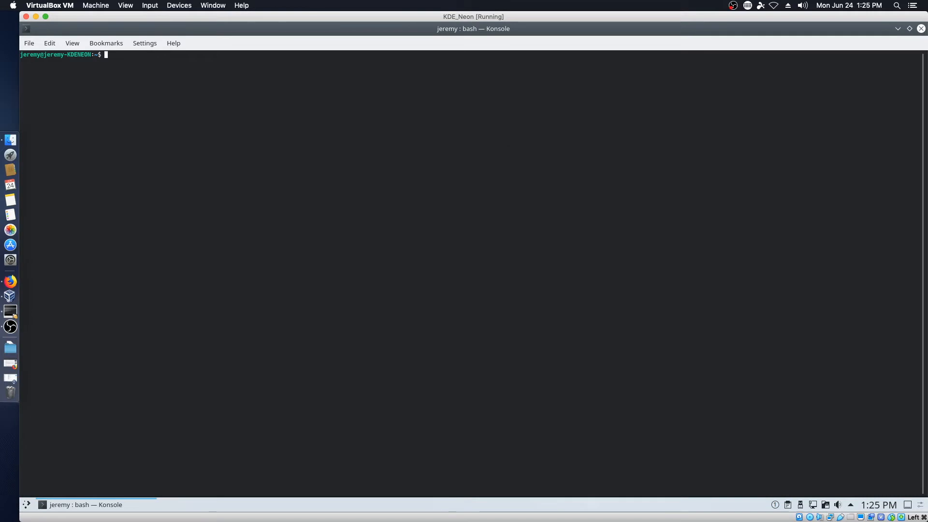
- Enlarge the terminal text by five steps and run neofetch to show the system information
{"action": "key", "text": "ctrl+plus"}
{"action": "key", "text": "ctrl+plus"}
{"action": "key", "text": "ctrl+plus"}
{"action": "key", "text": "ctrl+plus"}
{"action": "key", "text": "ctrl+plus"}
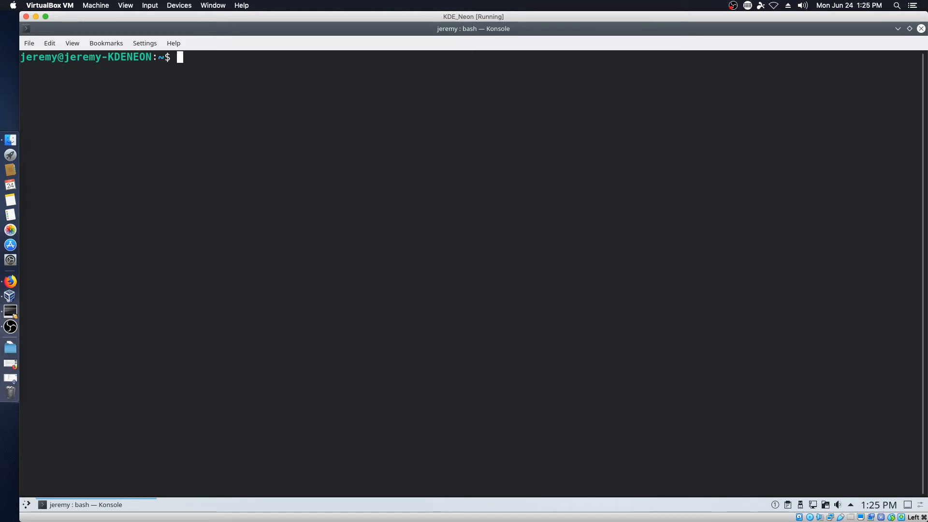
{"action": "type", "text": "neofetch"}
{"action": "key", "text": "Return"}
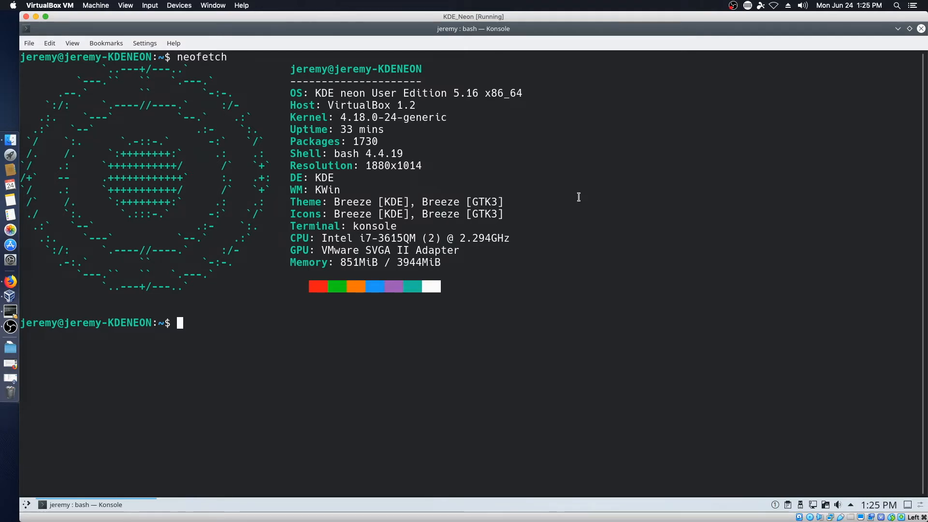
- Try to change to the directory Downloads/Lynis
{"action": "type", "text": "cd Down"}
{"action": "key", "text": "Tab"}
{"action": "type", "text": "Lynis"}
{"action": "key", "text": "Return"}
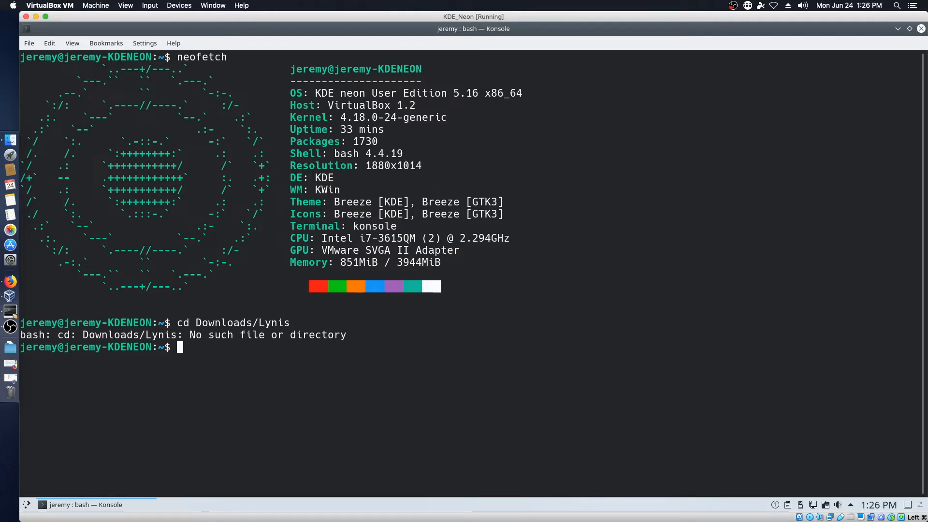
- Change to the directory Downloads/lynis/ and list its contents
{"action": "key", "text": "Up"}
{"action": "key", "text": "BackSpace"}
{"action": "key", "text": "BackSpace"}
{"action": "key", "text": "BackSpace"}
{"action": "key", "text": "BackSpace"}
{"action": "key", "text": "BackSpace"}
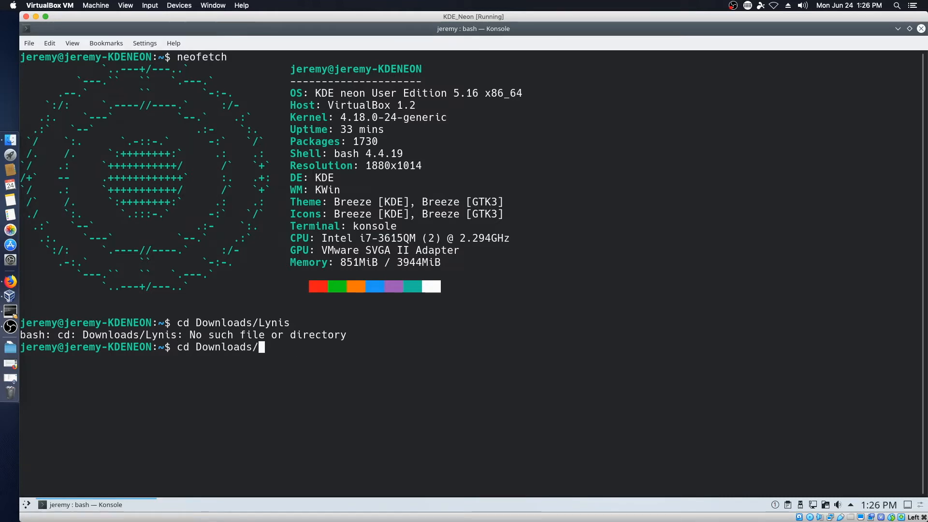
{"action": "type", "text": "l"}
{"action": "key", "text": "Tab"}
{"action": "key", "text": "Return"}
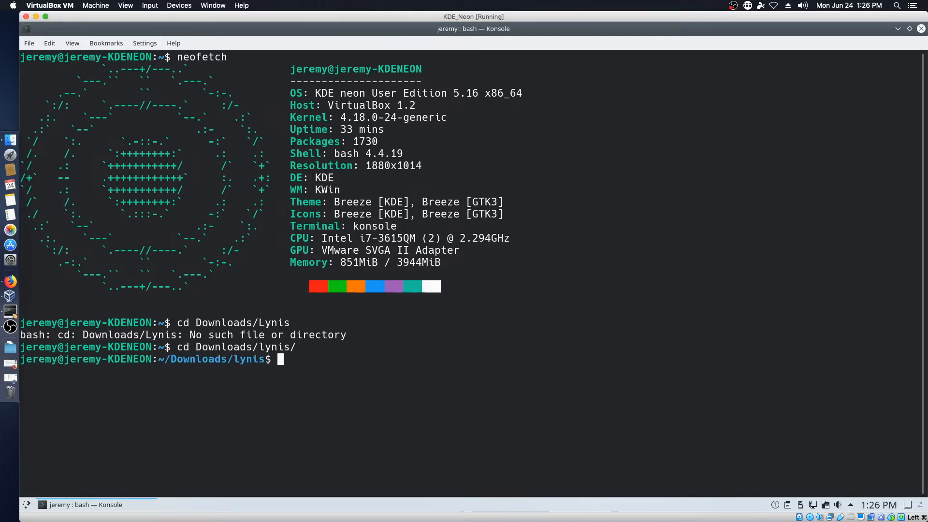
{"action": "type", "text": "ls"}
{"action": "key", "text": "Return"}
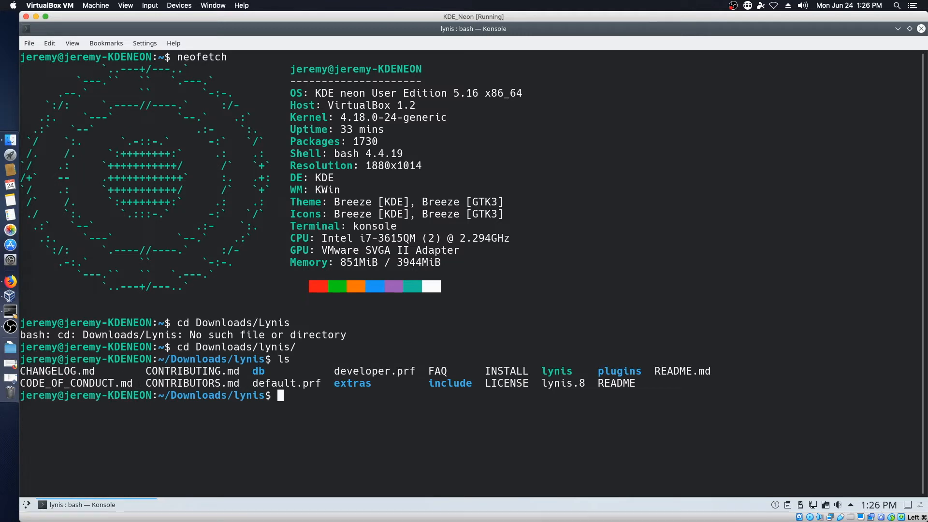
- Run "sudo ./lynis audit system", enter the account password and continue the scan past the file ownership check
{"action": "type", "text": "s"}
{"action": "type", "text": "./ly"}
{"action": "key", "text": "Tab"}
{"action": "type", "text": "audo"}
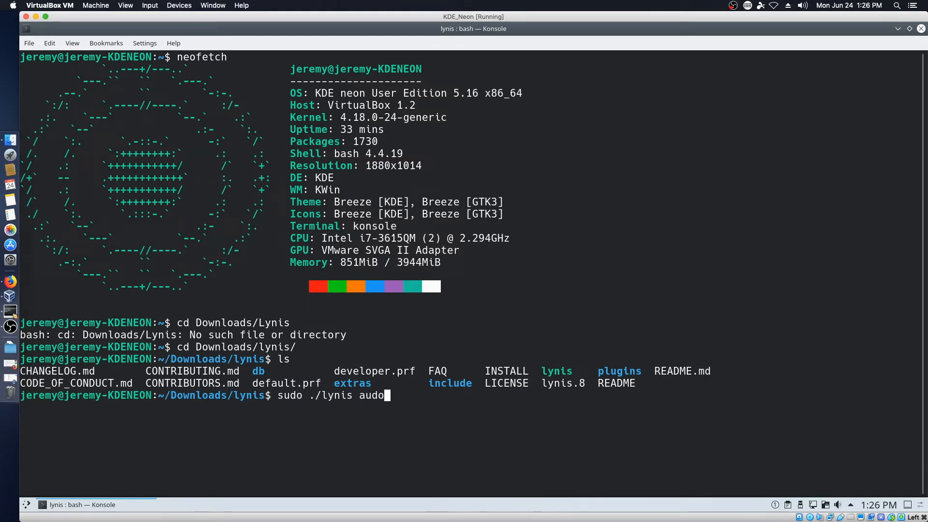
{"action": "key", "text": "BackSpace"}
{"action": "type", "text": "it system"}
{"action": "key", "text": "Return"}
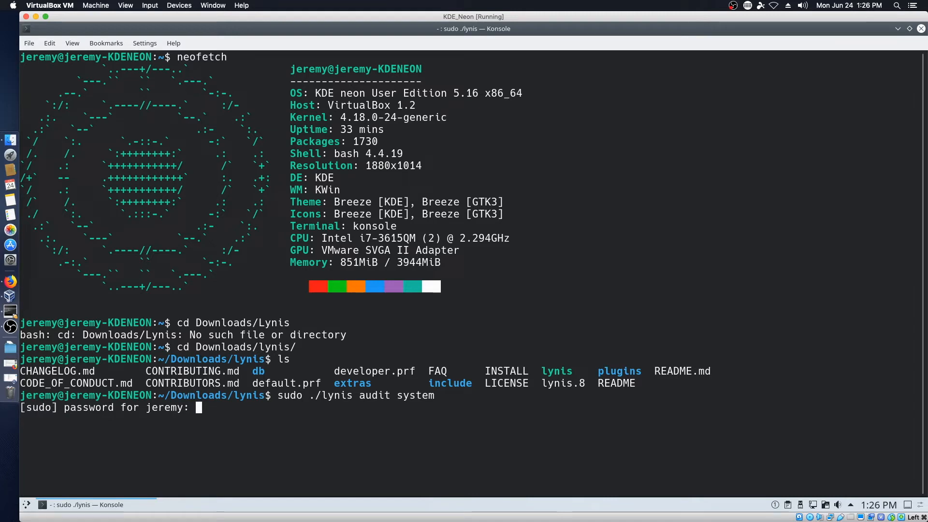
{"action": "key", "text": "Return"}
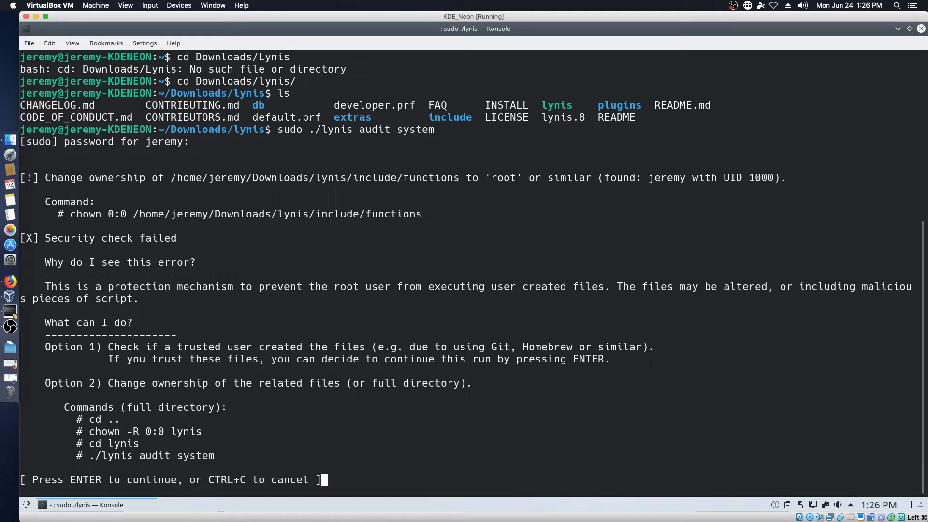
{"action": "key", "text": "Return"}
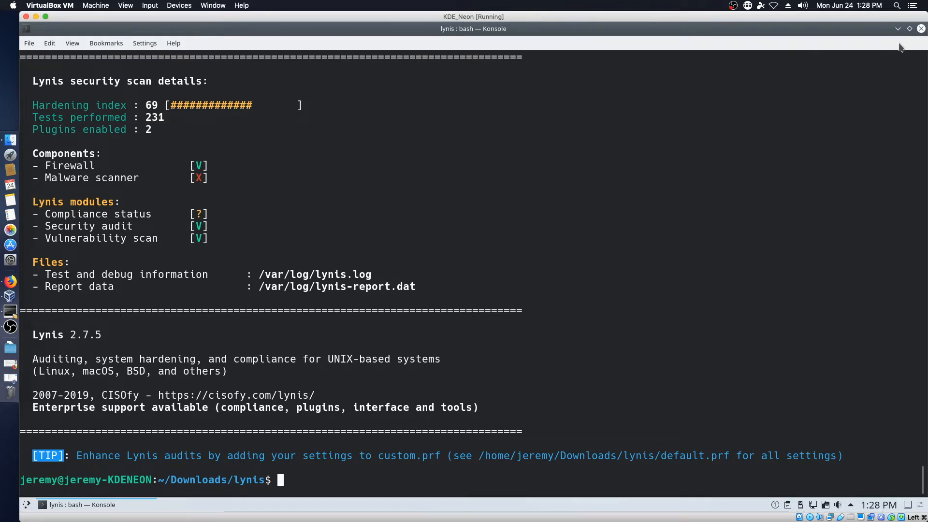
- Close the terminal and open System Settings from the Settings applications category in a maximized window
{"action": "left_click", "coordinate": [921, 28]}
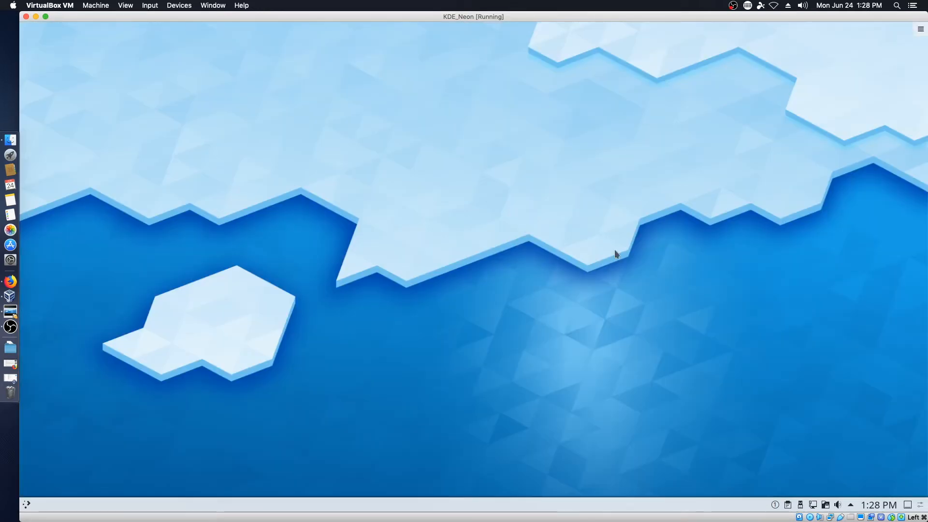
{"action": "left_click", "coordinate": [28, 508]}
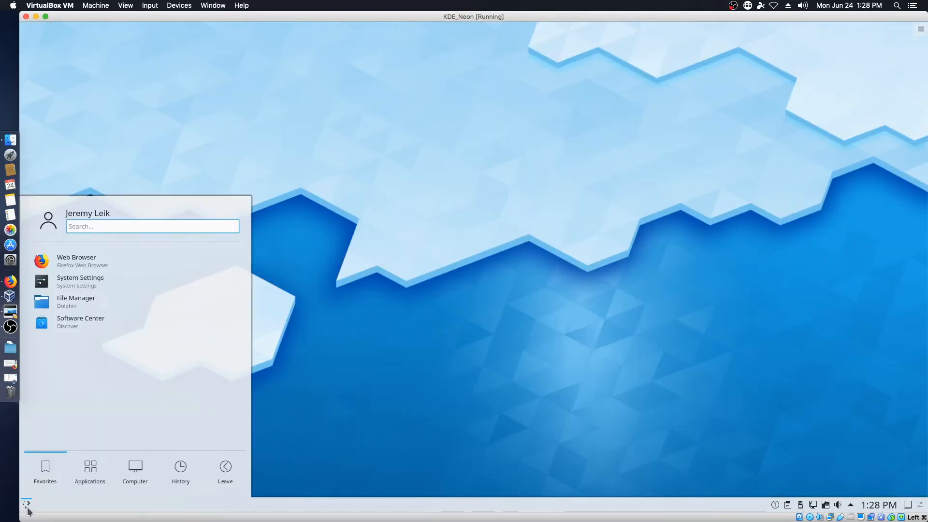
{"action": "left_click", "coordinate": [91, 477]}
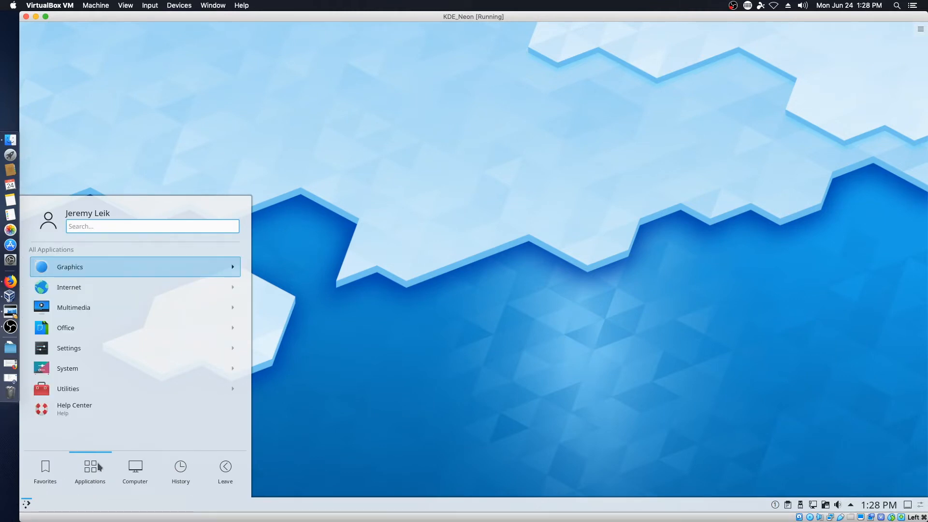
{"action": "left_click", "coordinate": [100, 347]}
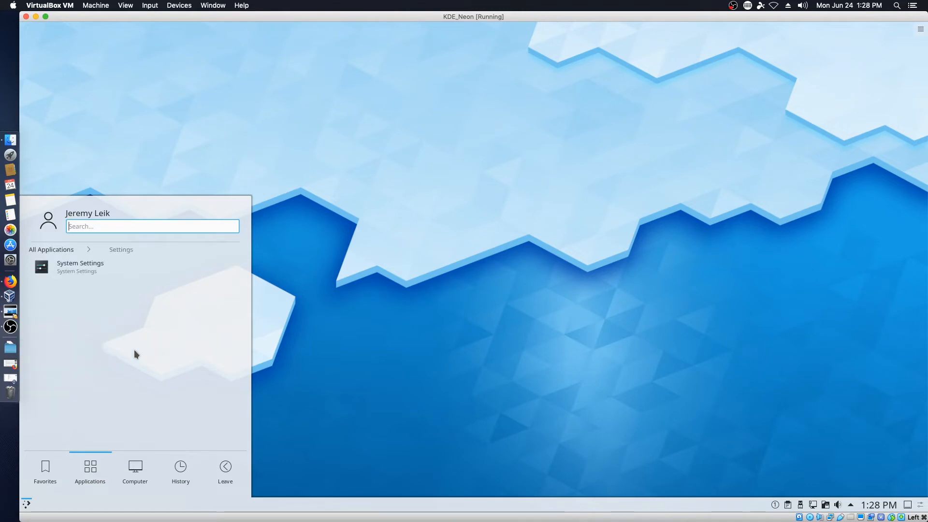
{"action": "left_click", "coordinate": [76, 272]}
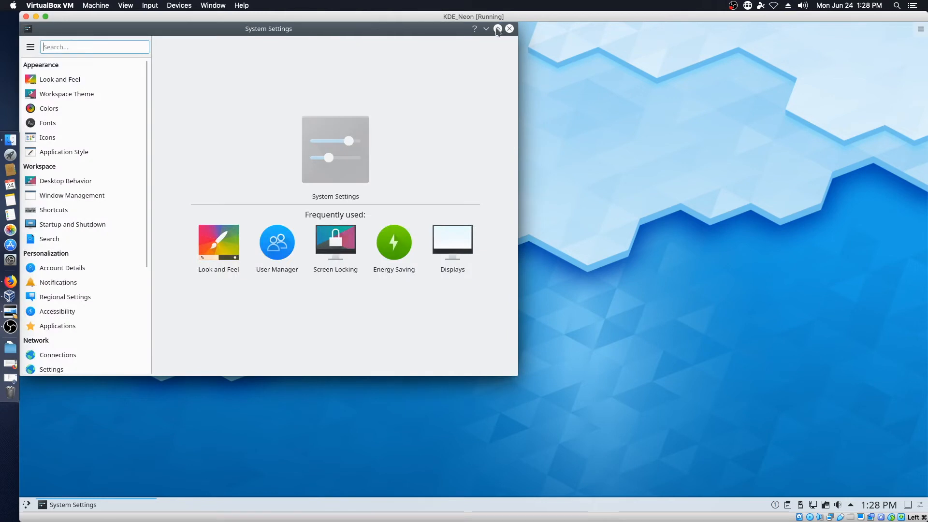
{"action": "left_click", "coordinate": [494, 28]}
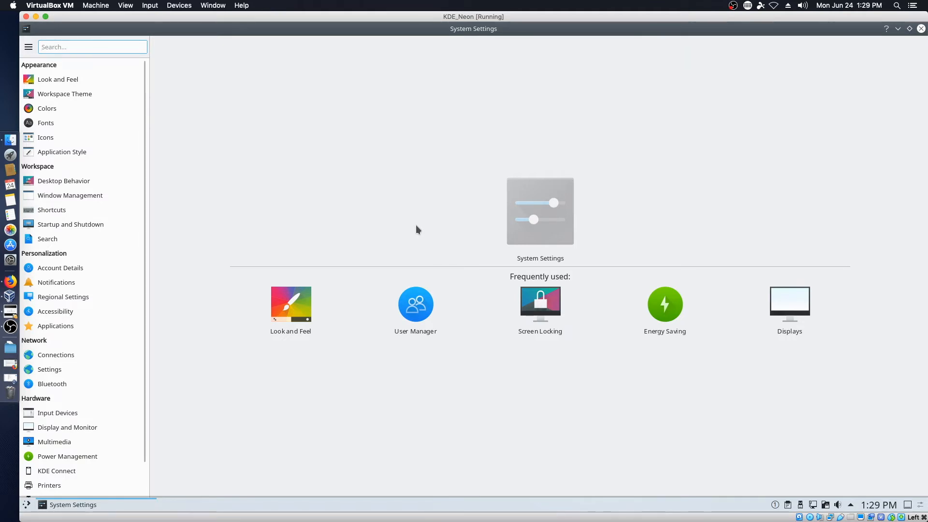
- Select the Breeze Dark theme in the Look and Feel settings, previewing it full screen and closing the preview
{"action": "scroll", "coordinate": [143, 477], "scroll_direction": "down", "scroll_amount": 2}
{"action": "left_click", "coordinate": [294, 306]}
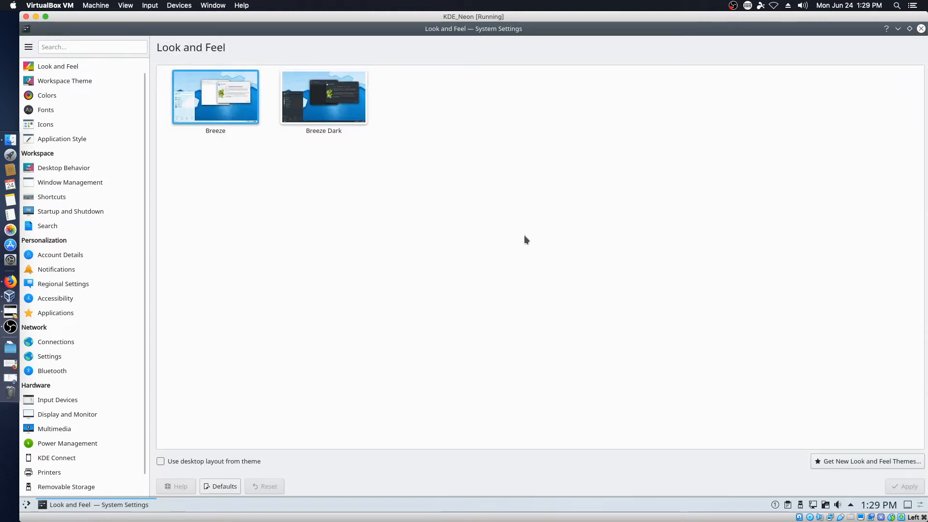
{"action": "mouse_move", "coordinate": [190, 95]}
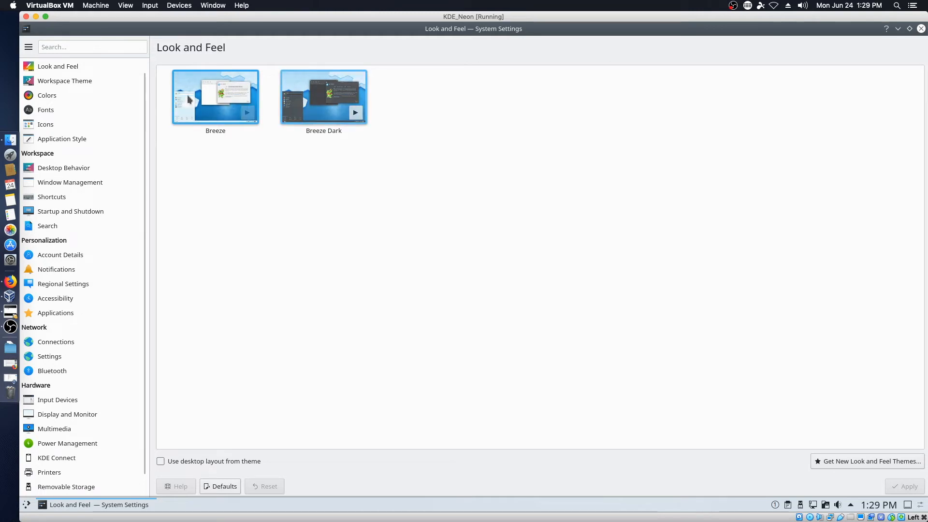
{"action": "left_click", "coordinate": [323, 99]}
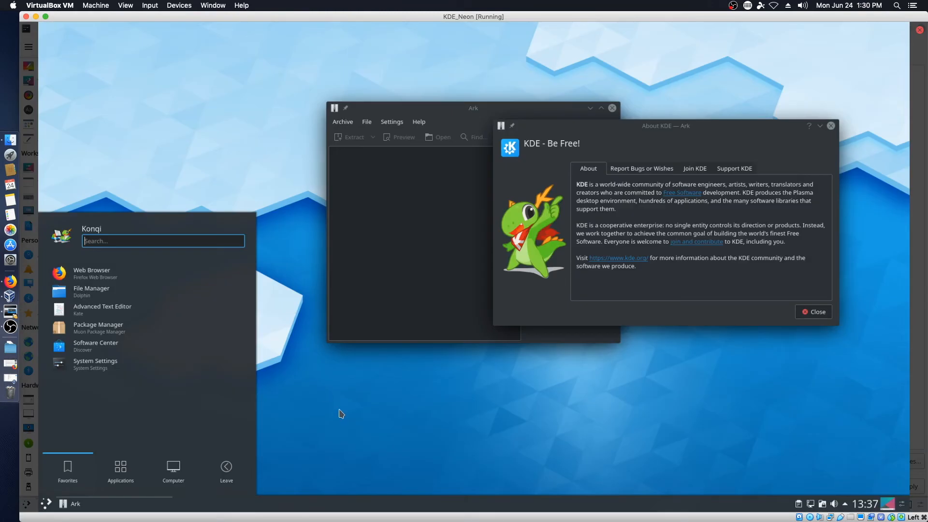
{"action": "left_click", "coordinate": [422, 241]}
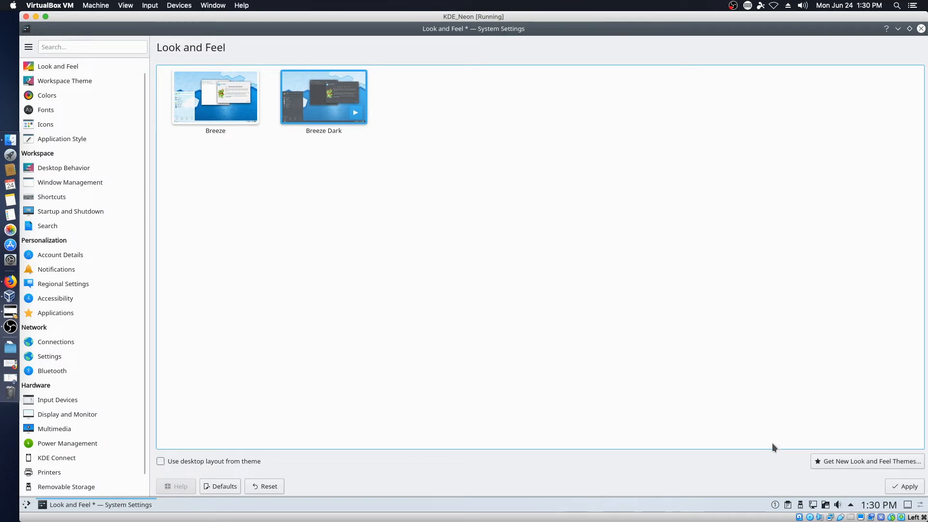
- Apply the selected Breeze Dark look and view the Splash Screen options under Workspace Theme
{"action": "left_click", "coordinate": [910, 486]}
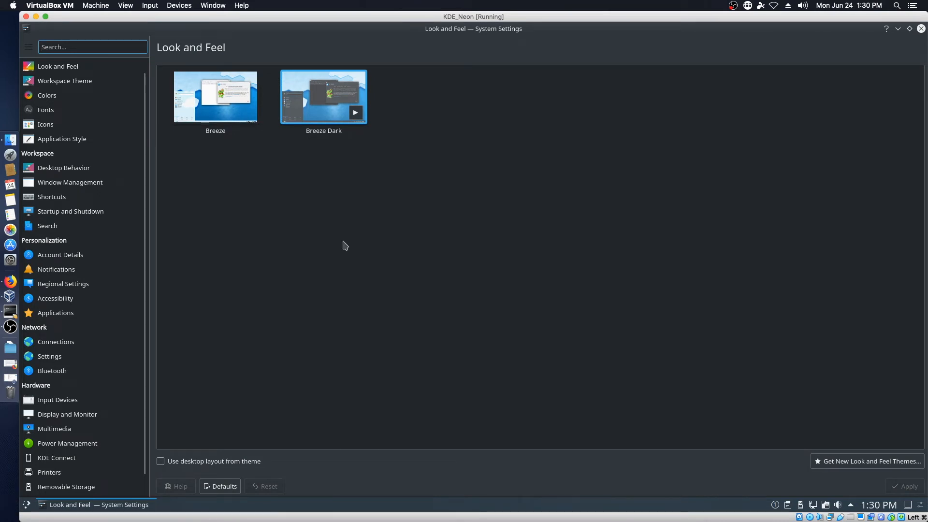
{"action": "mouse_move", "coordinate": [69, 80]}
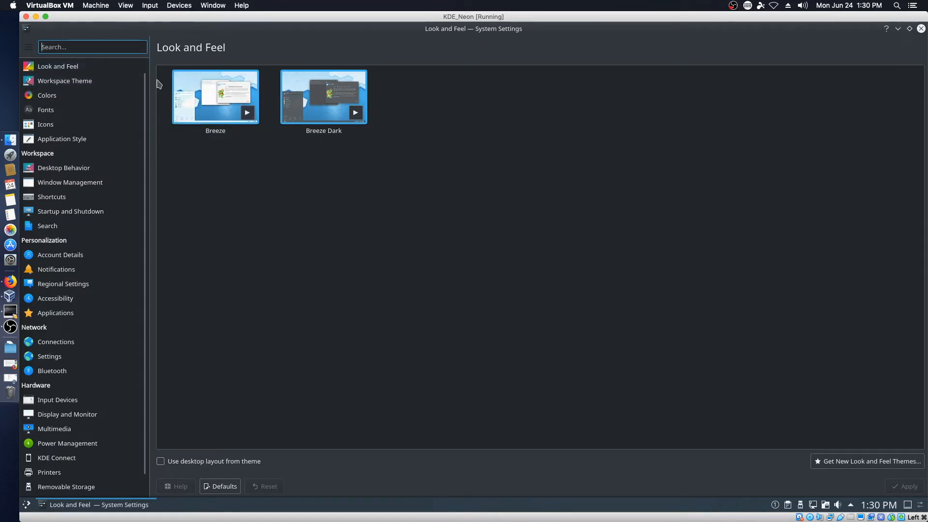
{"action": "left_click", "coordinate": [84, 84]}
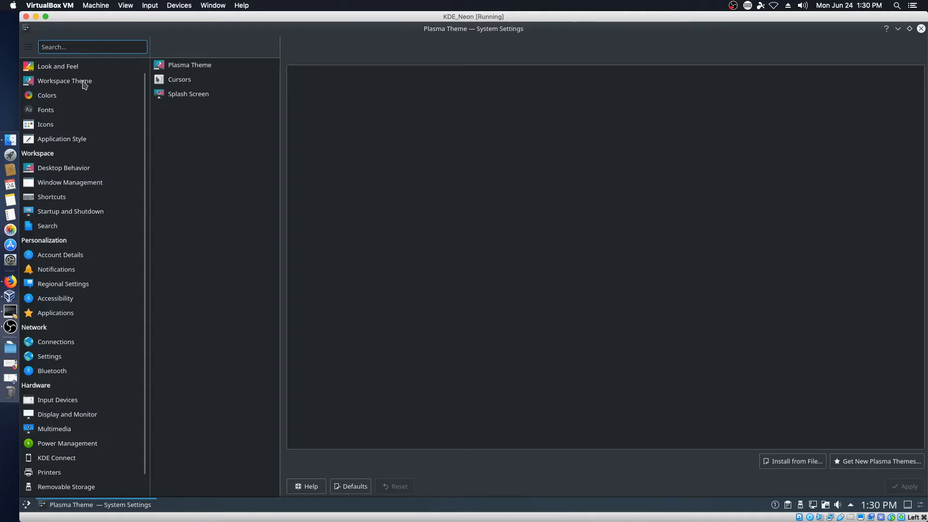
{"action": "left_click", "coordinate": [180, 100]}
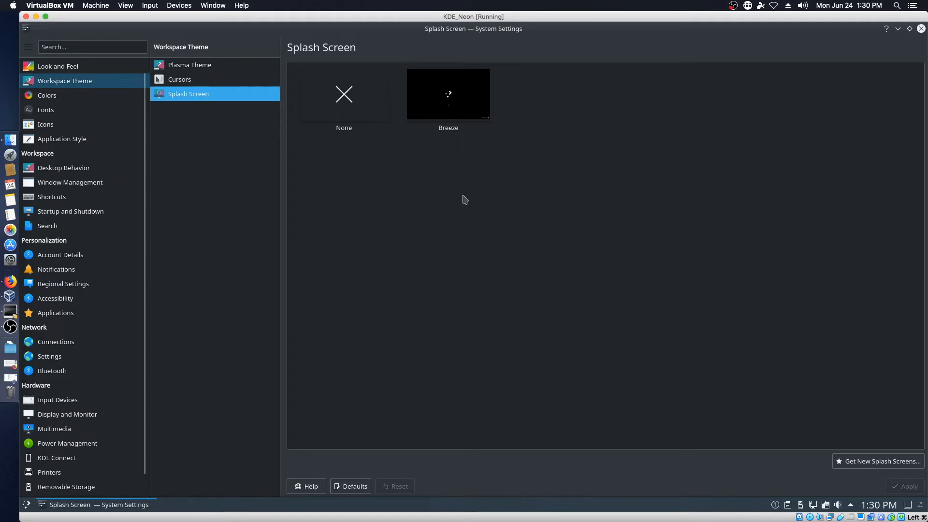
- Apply the Breeze Light cursor theme in the Workspace Theme settings
{"action": "left_click", "coordinate": [178, 80]}
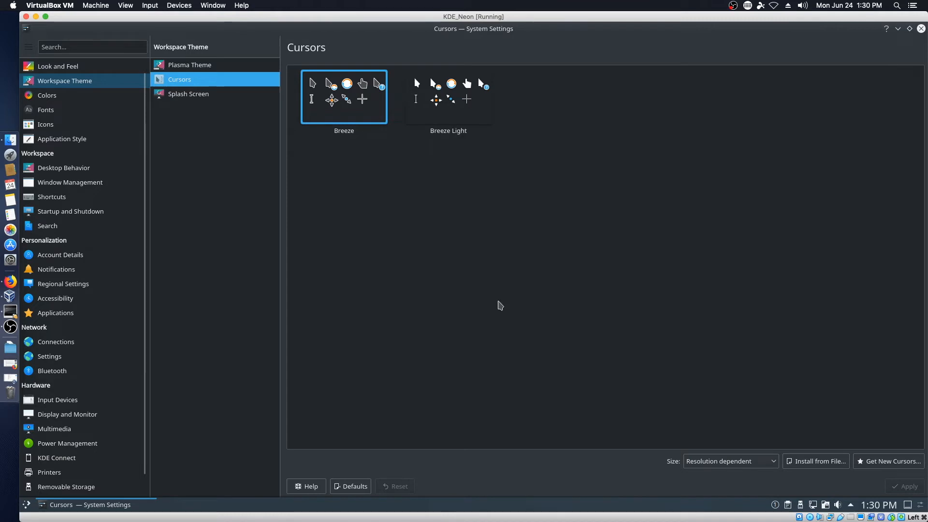
{"action": "left_click", "coordinate": [443, 88]}
{"action": "left_click", "coordinate": [444, 89]}
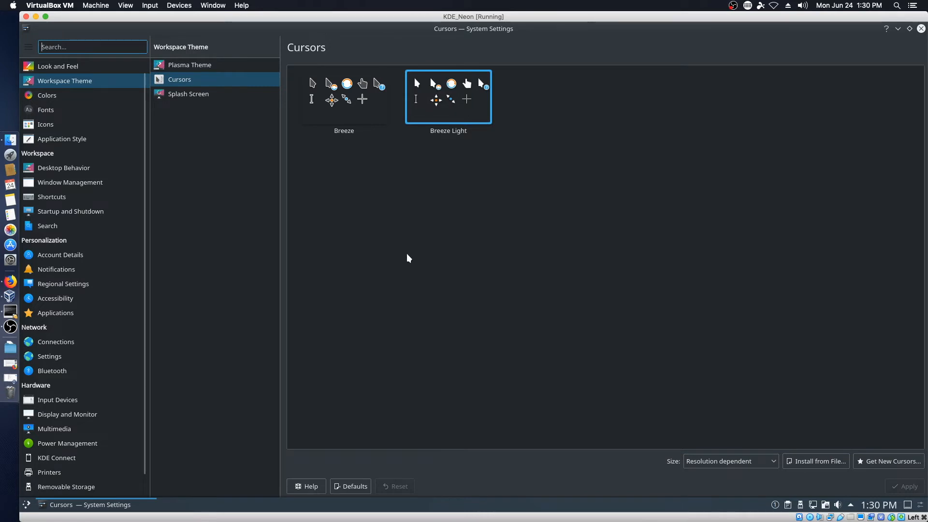
- View the available Plasma themes and the KDE Connect settings
{"action": "left_click", "coordinate": [198, 66]}
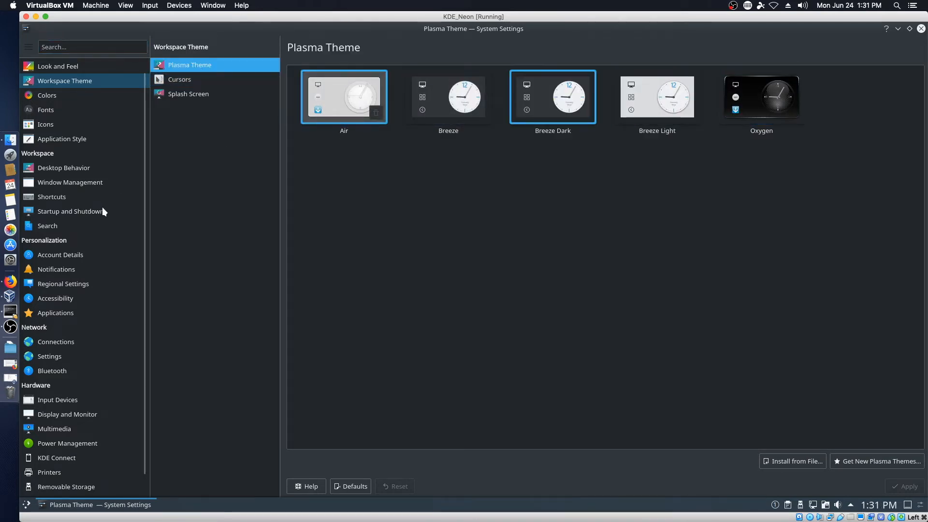
{"action": "scroll", "coordinate": [98, 326], "scroll_direction": "down", "scroll_amount": 1}
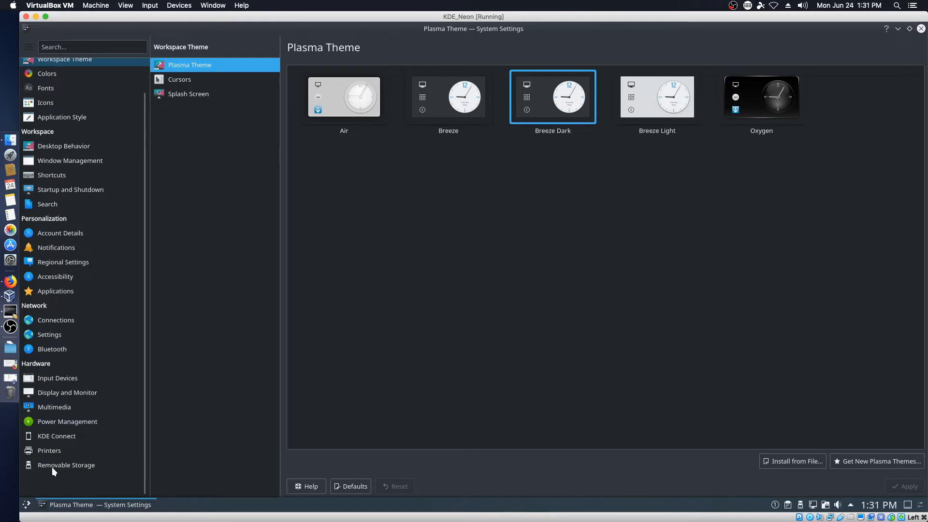
{"action": "left_click", "coordinate": [57, 436]}
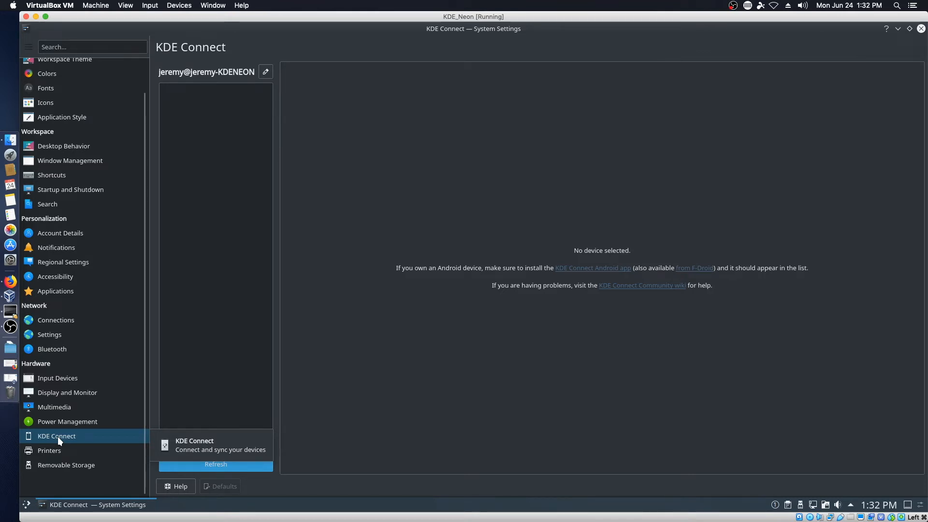
- Start adding a new printer in the Printers settings, choosing the discovered network printer Brother HL-5370DW series
{"action": "left_click", "coordinate": [50, 451]}
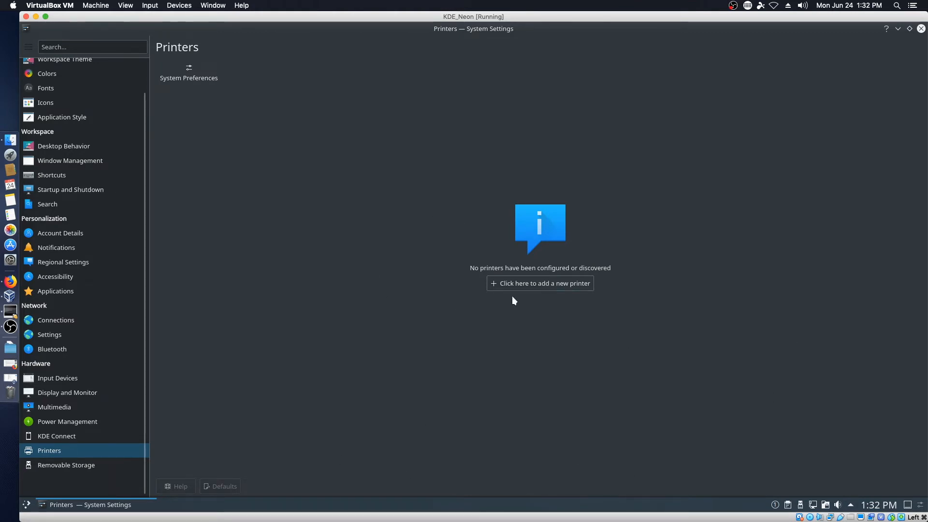
{"action": "left_click", "coordinate": [519, 286]}
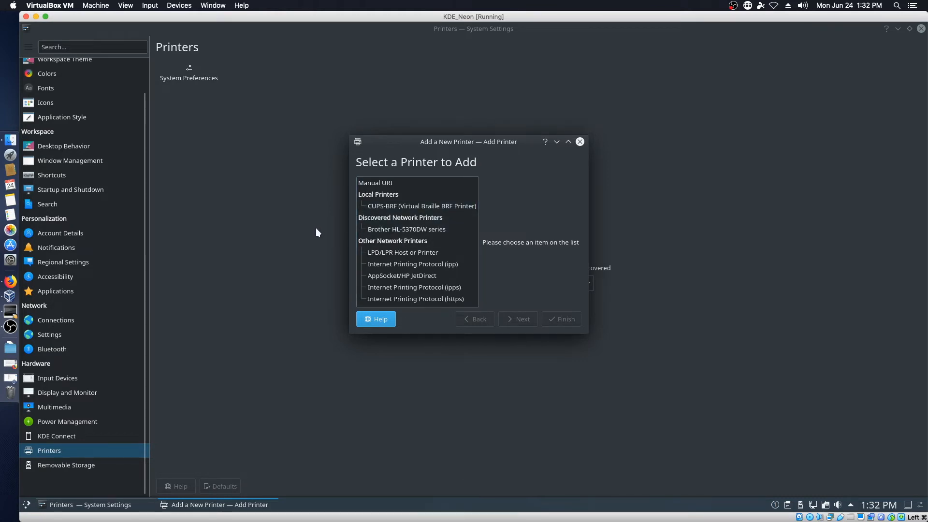
{"action": "left_click", "coordinate": [410, 229]}
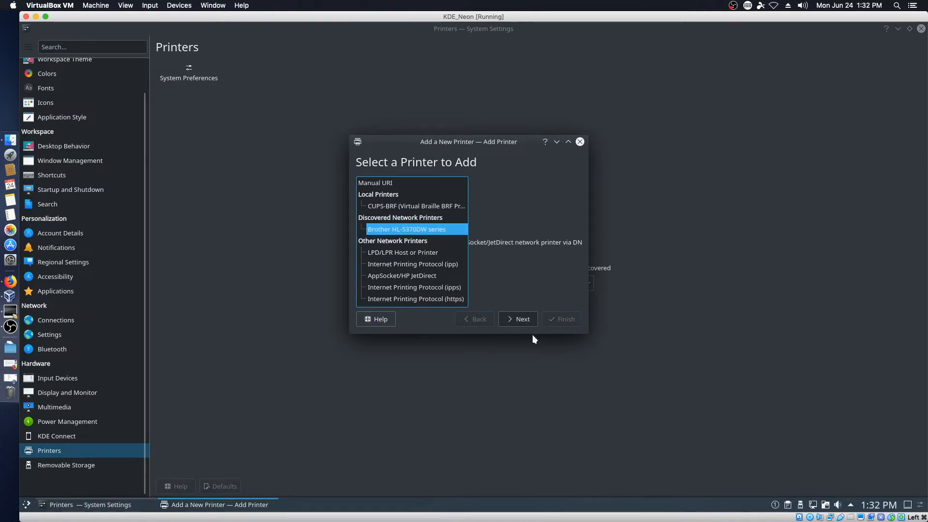
{"action": "left_click", "coordinate": [515, 319]}
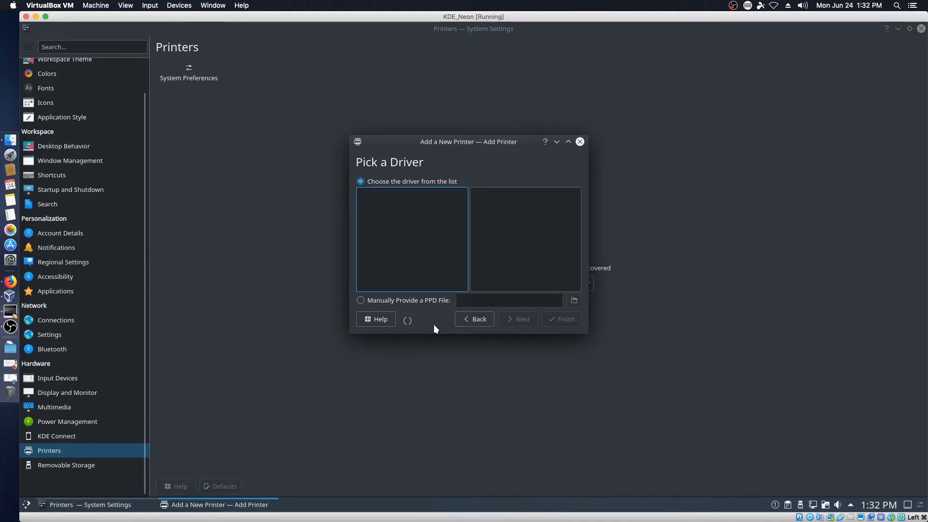
- Enlarge the Add Printer window and choose the Brother driver HL-5370DW Foomatic/Postscript (en) for the printer
{"action": "left_click", "coordinate": [390, 262]}
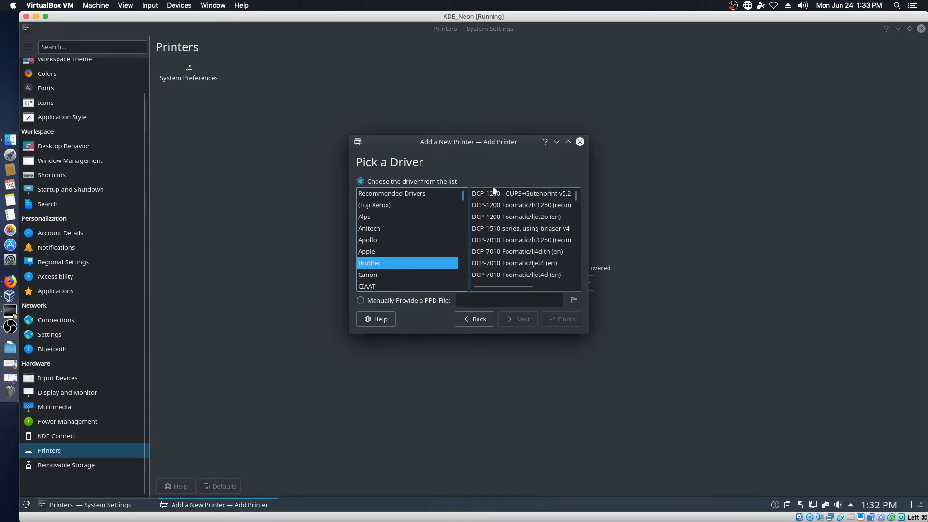
{"action": "left_click_drag", "start_coordinate": [587, 332], "coordinate": [742, 450]}
{"action": "left_click_drag", "start_coordinate": [730, 196], "coordinate": [722, 352]}
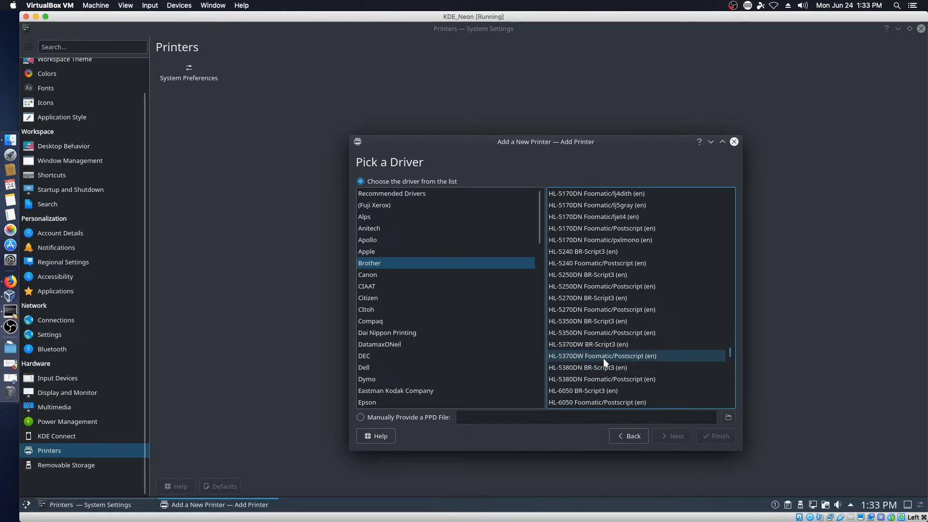
{"action": "left_click", "coordinate": [638, 356]}
{"action": "left_click", "coordinate": [666, 436]}
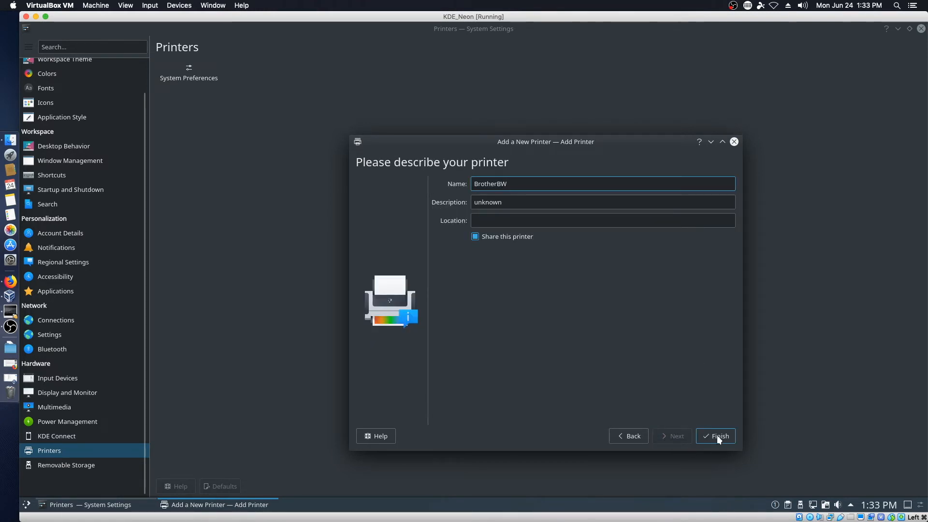
- Finish adding the printer as BrotherBW with sharing turned off, and make it the default printer
{"action": "left_click", "coordinate": [476, 237]}
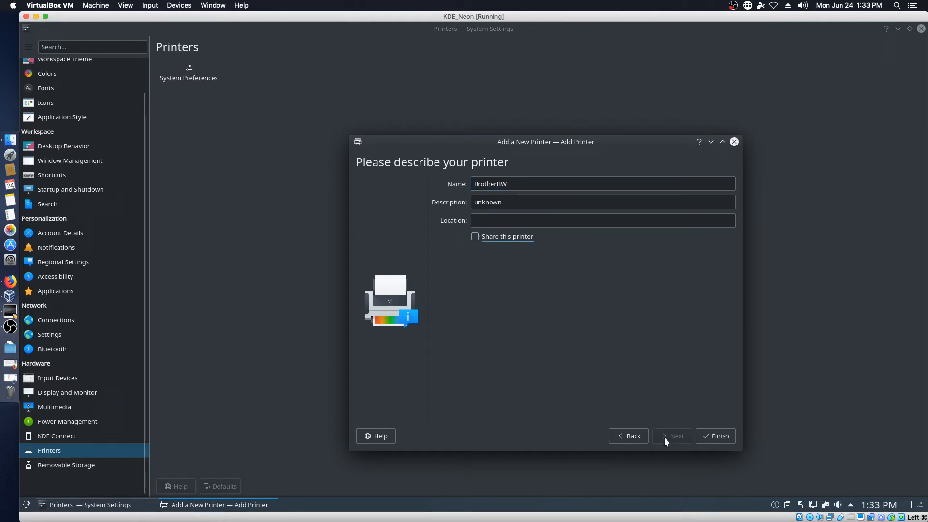
{"action": "left_click", "coordinate": [722, 436]}
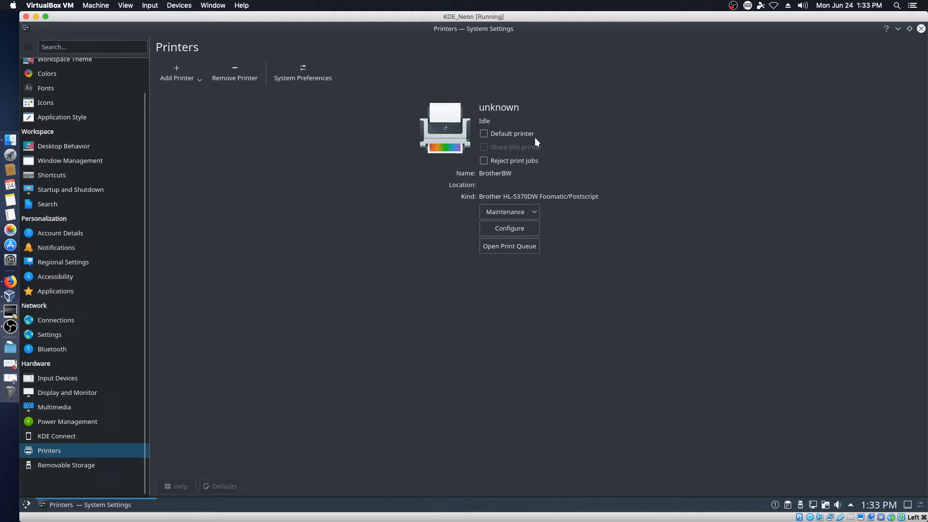
{"action": "left_click", "coordinate": [484, 135]}
- Review BrotherBW's default printer options and its banners, policies and allowed users, leaving the configuration without changes
{"action": "left_click", "coordinate": [512, 228]}
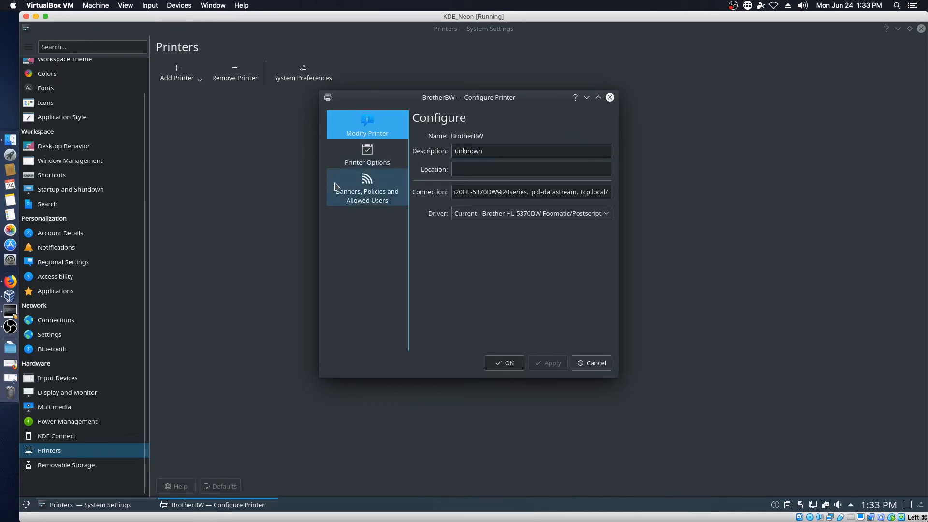
{"action": "left_click", "coordinate": [362, 164]}
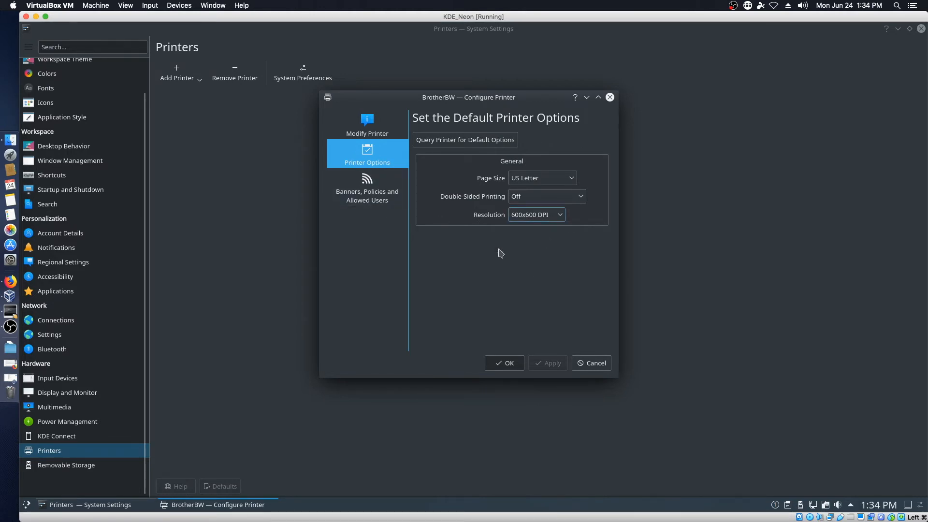
{"action": "left_click", "coordinate": [369, 188]}
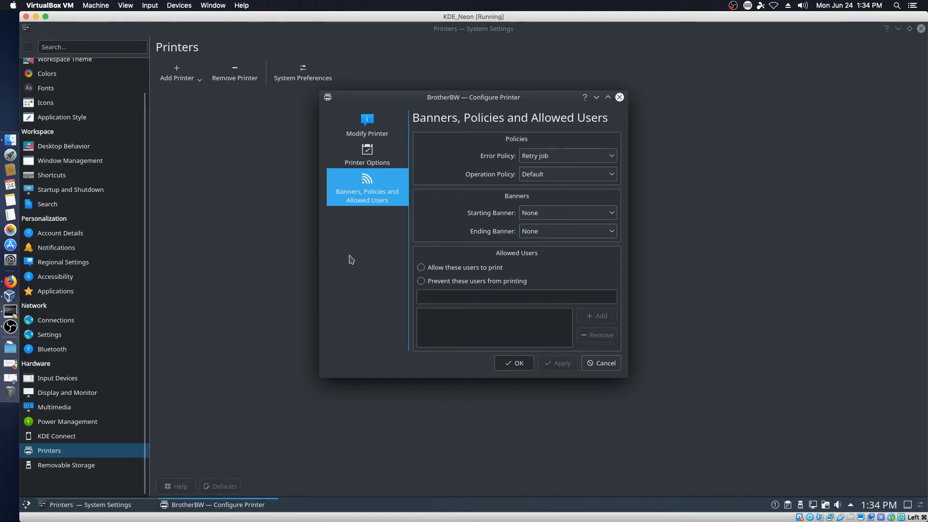
{"action": "left_click", "coordinate": [599, 364]}
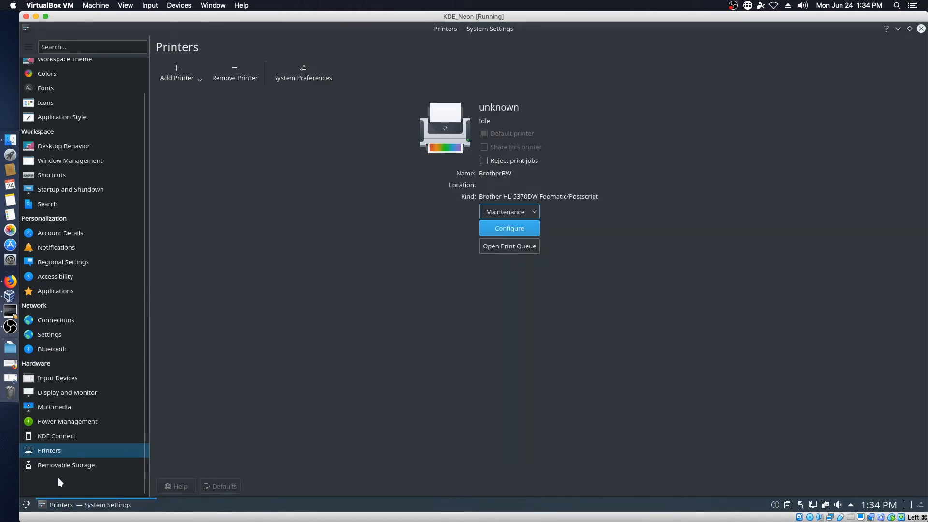
- View the Device Actions, Digital Camera and Removable Devices pages of the Removable Storage settings
{"action": "left_click", "coordinate": [68, 466]}
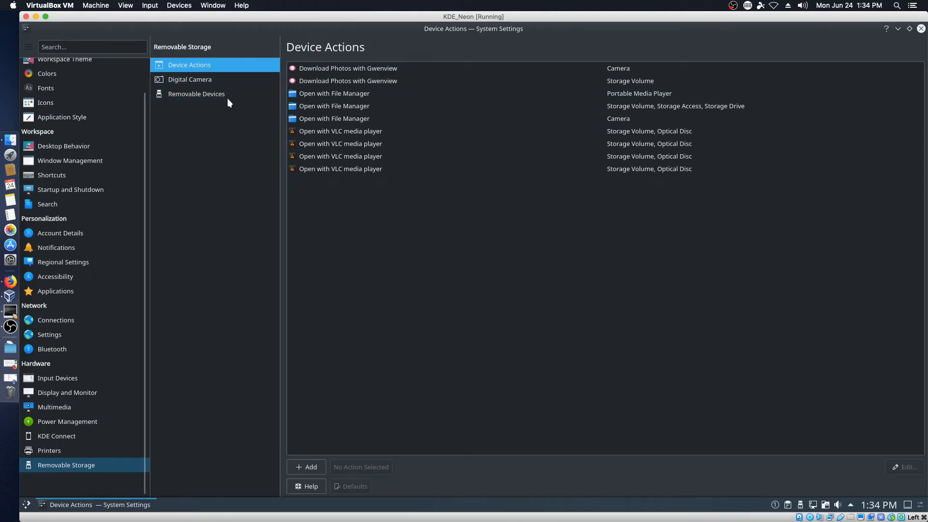
{"action": "left_click", "coordinate": [187, 80]}
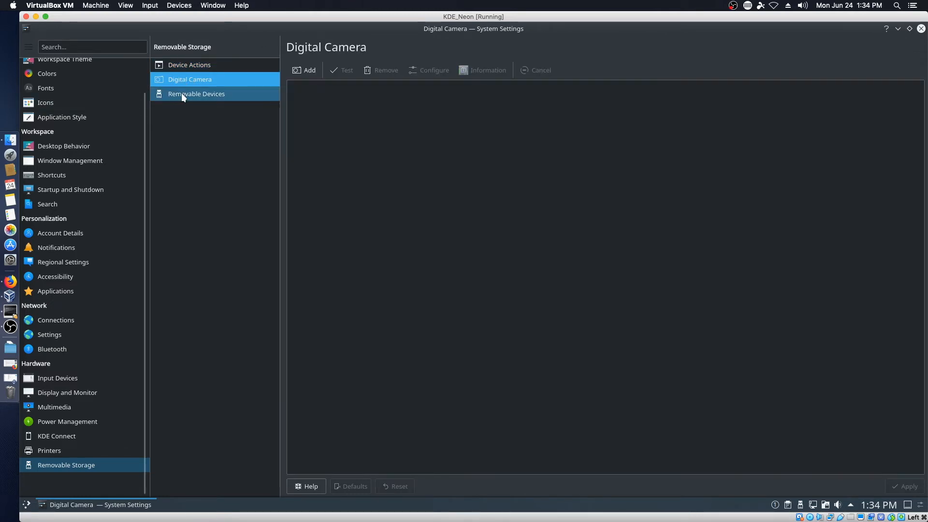
{"action": "left_click", "coordinate": [182, 94]}
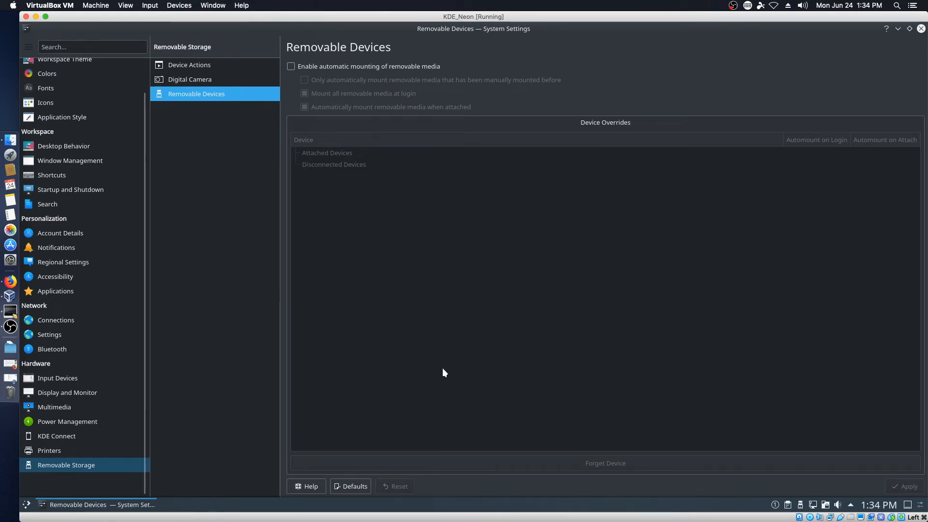
- Close System Settings and look over the desktop's context options, including Create New, Icons and Add Panel
{"action": "key", "text": "ctrl+q"}
{"action": "right_click", "coordinate": [283, 130]}
{"action": "mouse_move", "coordinate": [333, 139]}
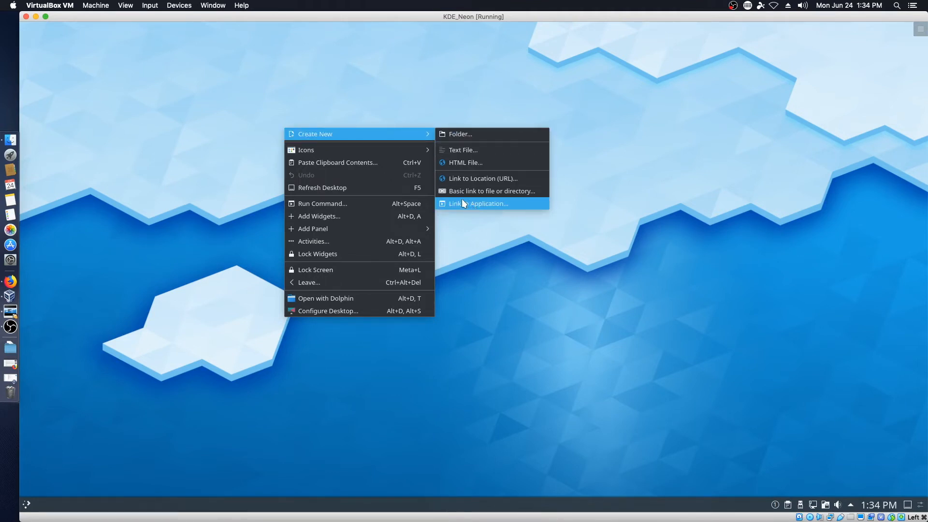
{"action": "mouse_move", "coordinate": [320, 156]}
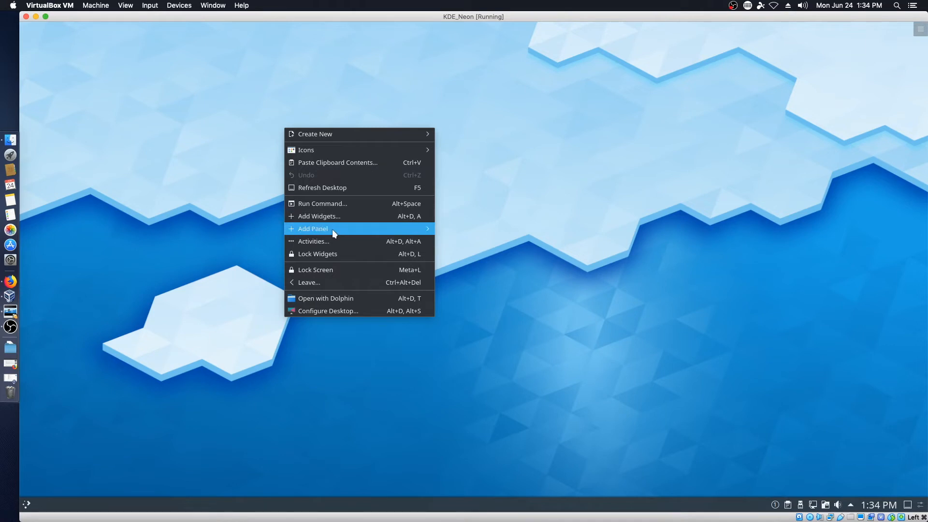
{"action": "mouse_move", "coordinate": [331, 231]}
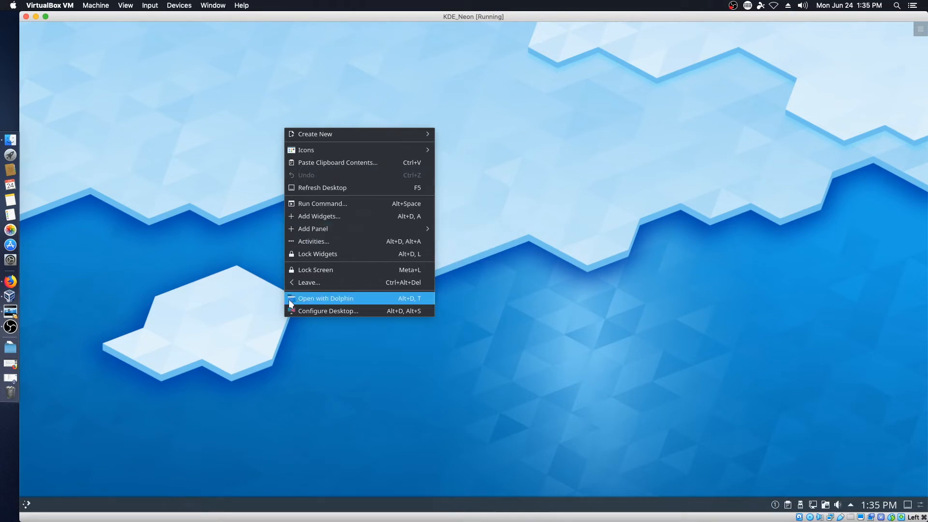
- Open the desktop folder in Dolphin, and move and enlarge its window over the desktop
{"action": "left_click", "coordinate": [329, 298]}
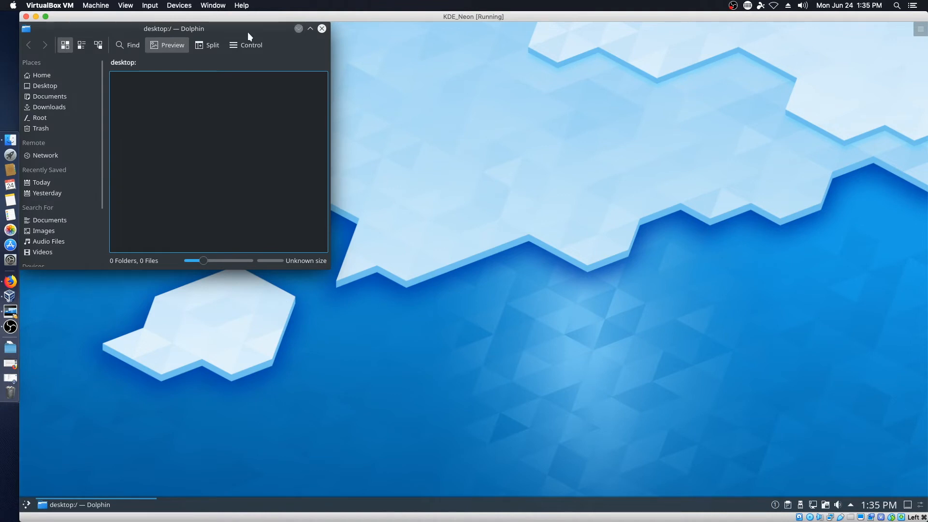
{"action": "left_click_drag", "start_coordinate": [274, 29], "coordinate": [555, 50]}
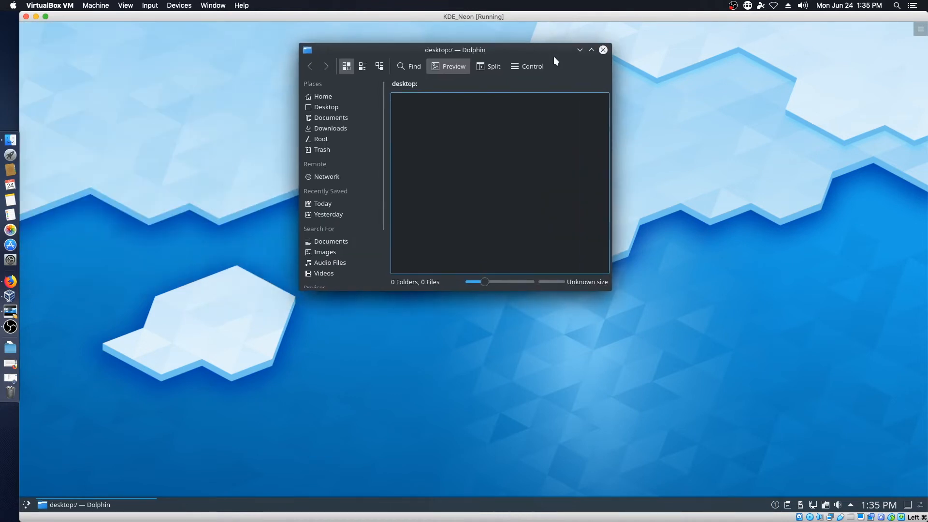
{"action": "left_click_drag", "start_coordinate": [607, 288], "coordinate": [842, 466]}
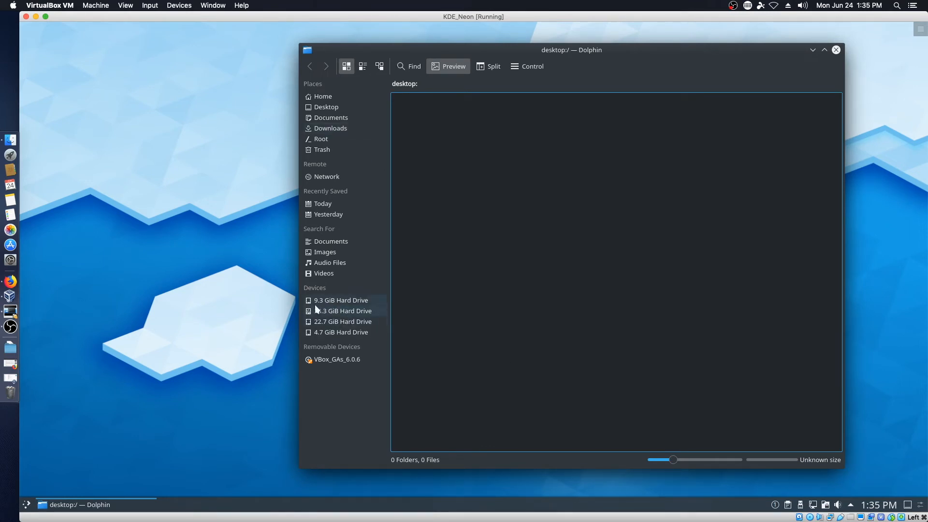
- Browse the 9.3 GiB and 22.7 GiB hard drives and go through the home folder to Downloads/lynis
{"action": "left_click", "coordinate": [340, 299]}
{"action": "left_click", "coordinate": [345, 322]}
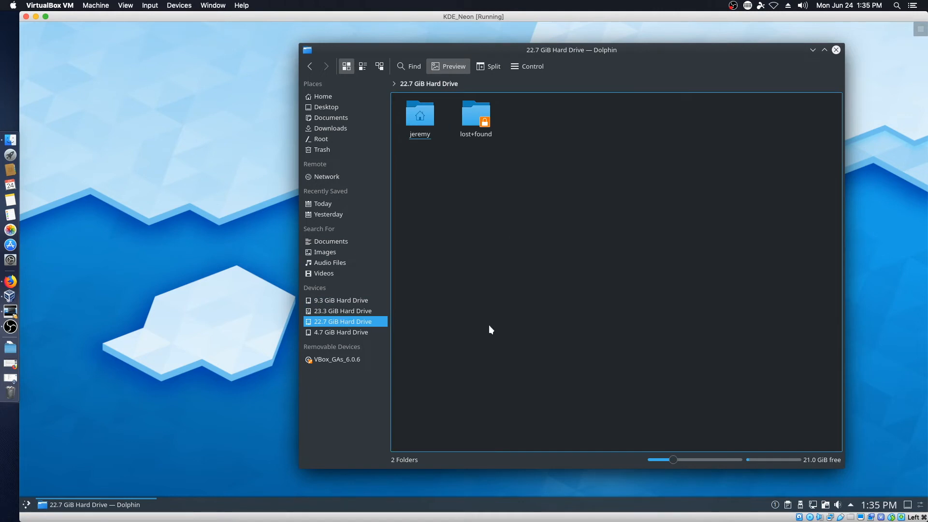
{"action": "left_click", "coordinate": [417, 111]}
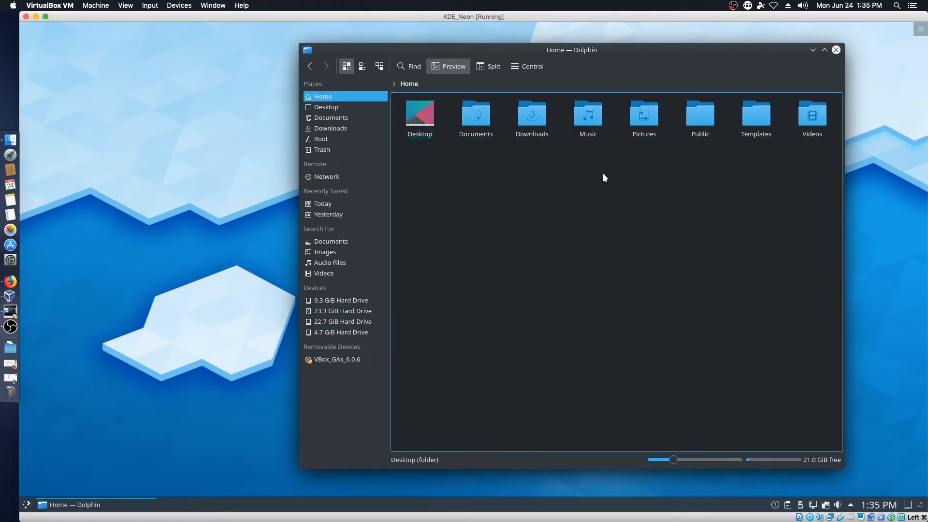
{"action": "left_click", "coordinate": [522, 117]}
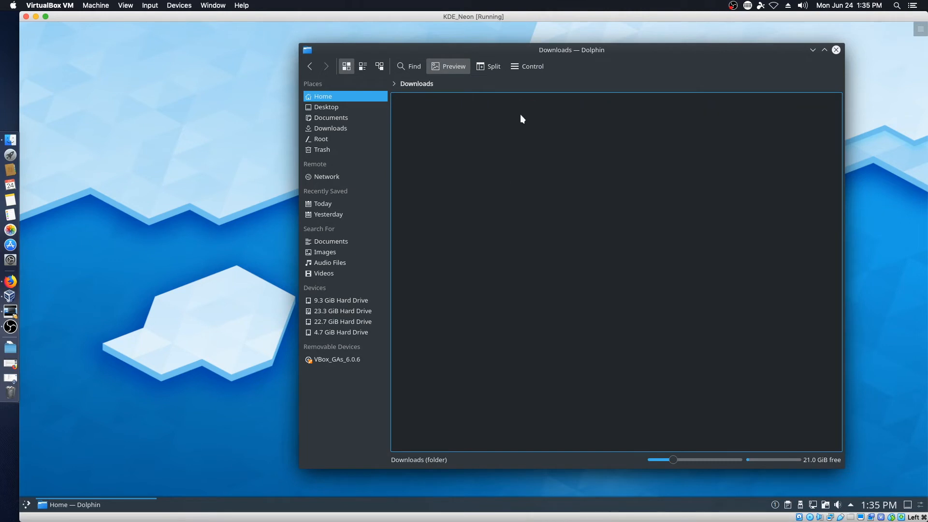
{"action": "left_click", "coordinate": [420, 115]}
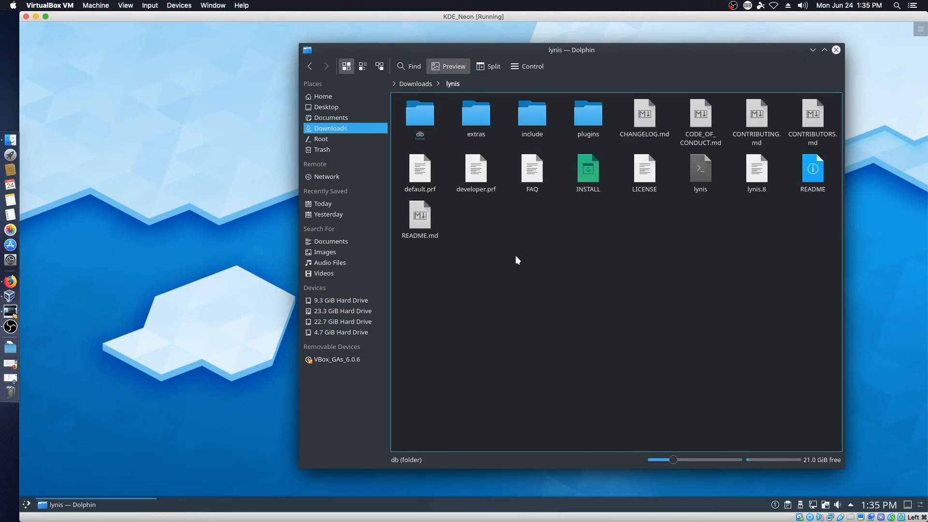
- Close Dolphin, then launch the Discover software center and view its About page
{"action": "key", "text": "ctrl+q"}
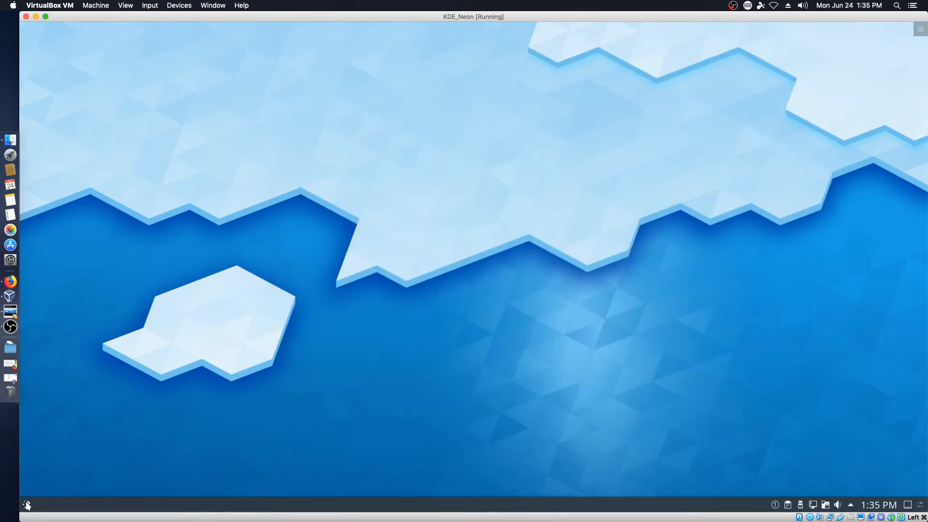
{"action": "left_click", "coordinate": [27, 506]}
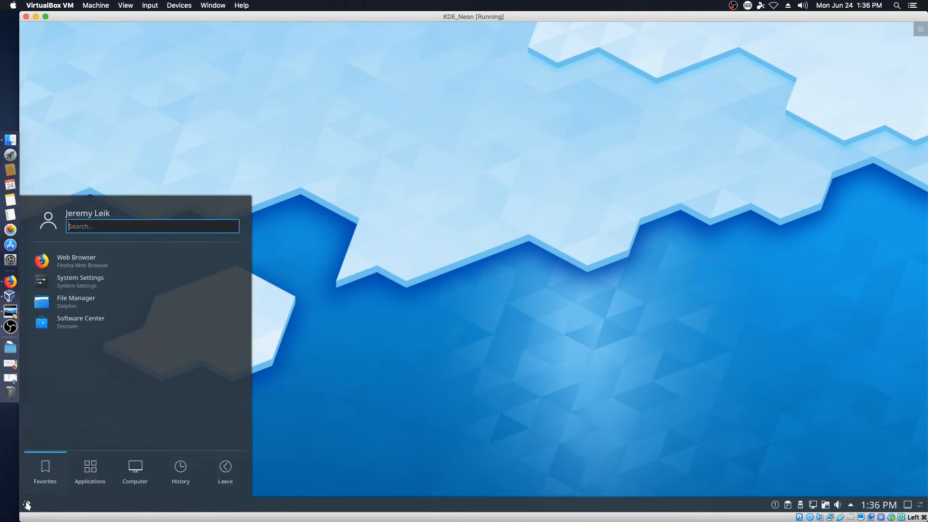
{"action": "left_click", "coordinate": [63, 320]}
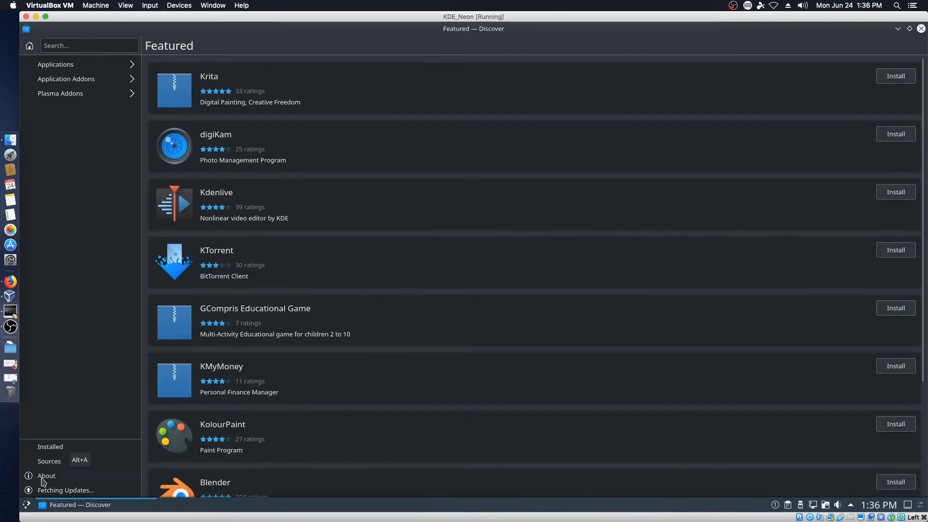
{"action": "left_click", "coordinate": [44, 478]}
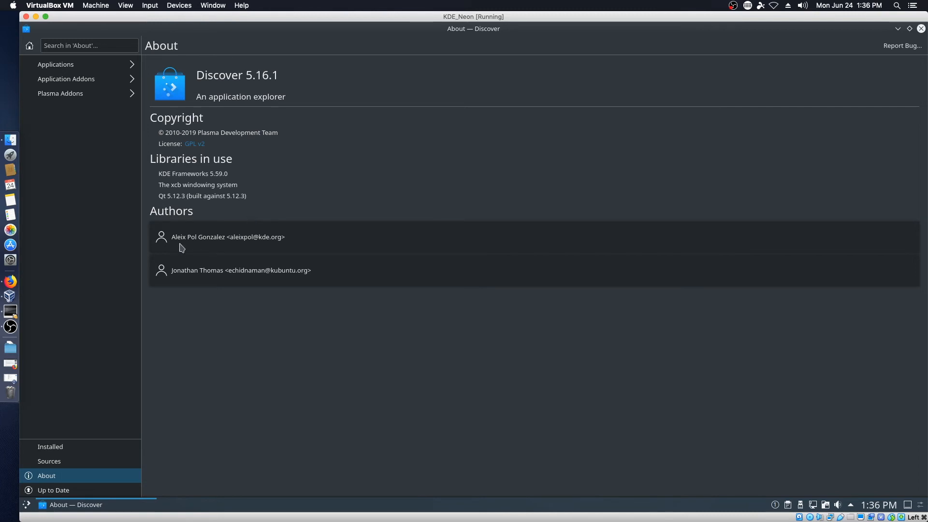
- Browse the Fonts category of the Plasma Addons in Discover
{"action": "left_click", "coordinate": [61, 96]}
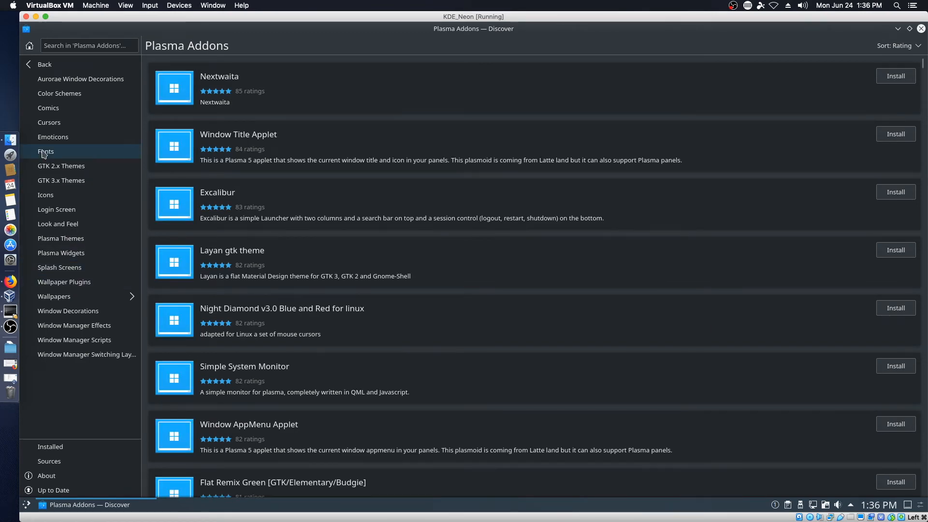
{"action": "left_click", "coordinate": [45, 152]}
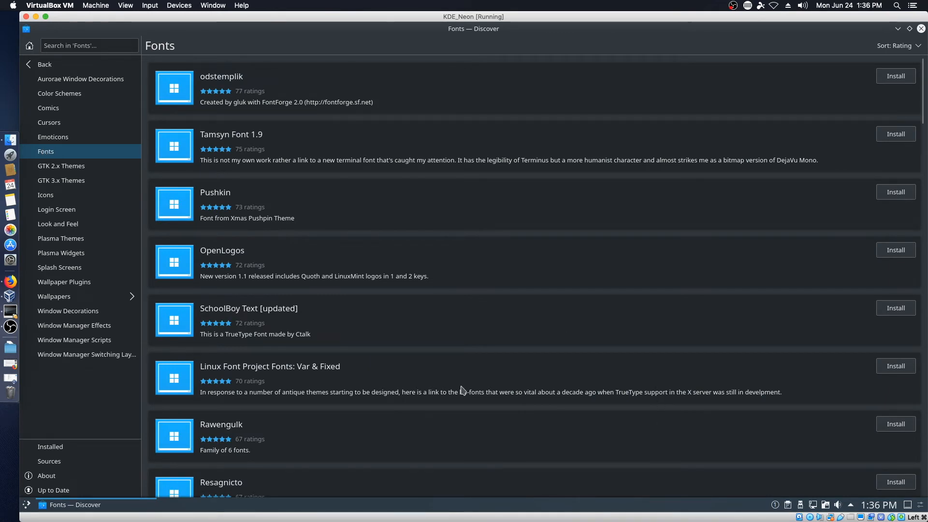
{"action": "scroll", "coordinate": [478, 384], "scroll_direction": "down", "scroll_amount": 1}
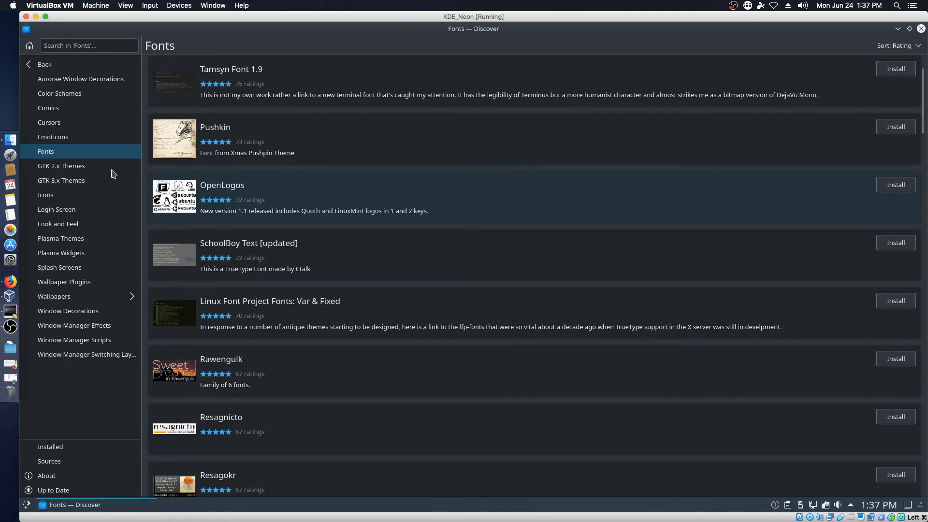
- Return to the main categories and look through the Graphics applications offered for installation, from Krita to Converseen
{"action": "left_click", "coordinate": [43, 69]}
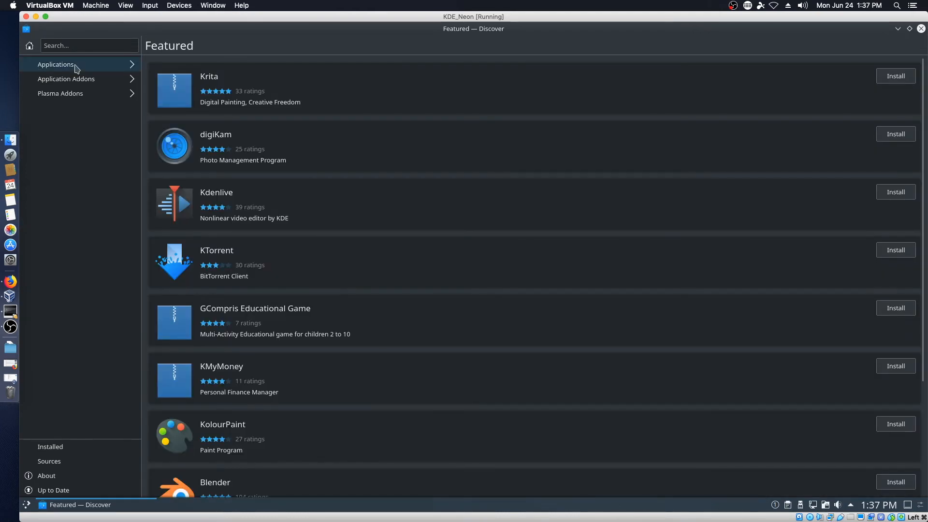
{"action": "left_click", "coordinate": [85, 68]}
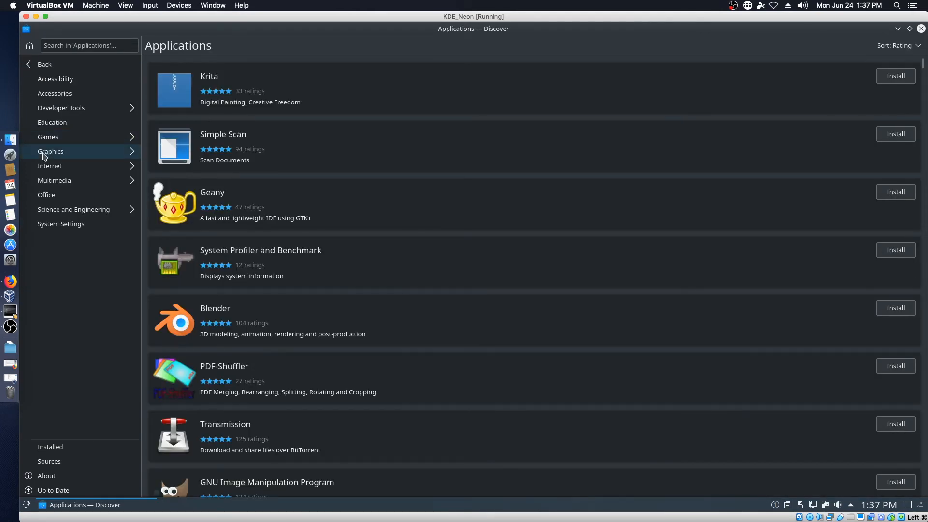
{"action": "left_click", "coordinate": [44, 155]}
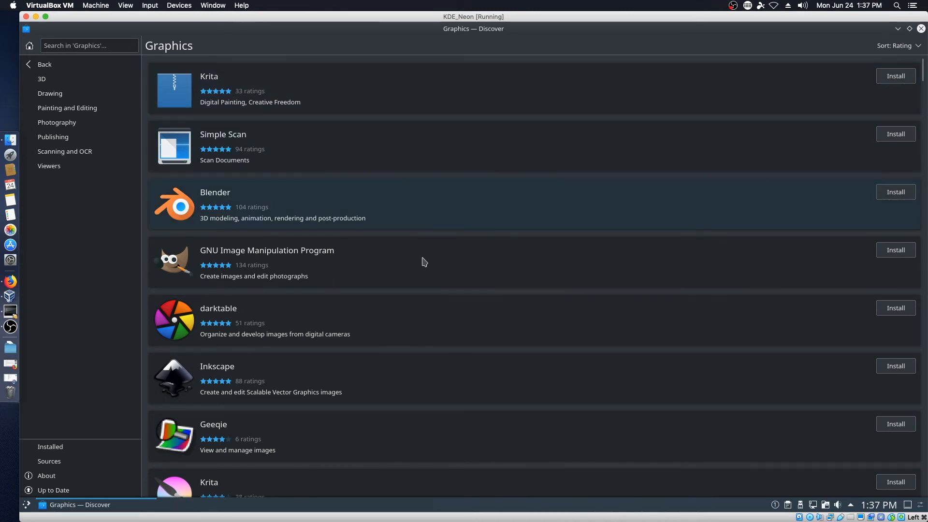
{"action": "scroll", "coordinate": [424, 262], "scroll_direction": "down", "scroll_amount": 1}
{"action": "scroll", "coordinate": [425, 261], "scroll_direction": "up", "scroll_amount": 1}
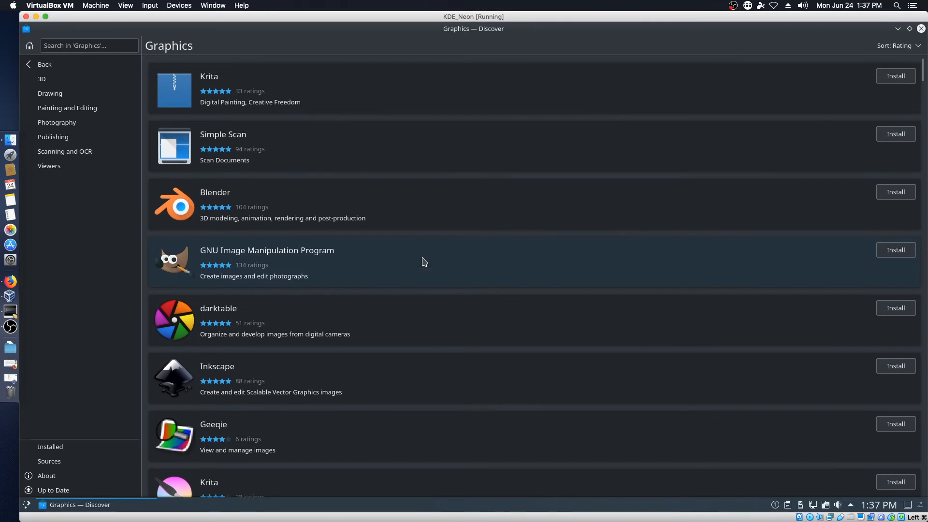
{"action": "scroll", "coordinate": [423, 262], "scroll_direction": "down", "scroll_amount": 3}
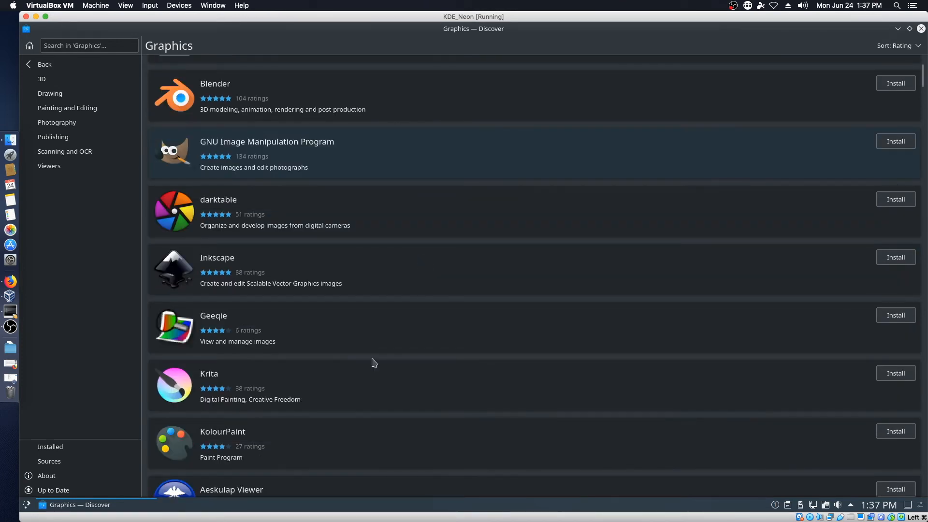
{"action": "scroll", "coordinate": [266, 403], "scroll_direction": "down", "scroll_amount": 3}
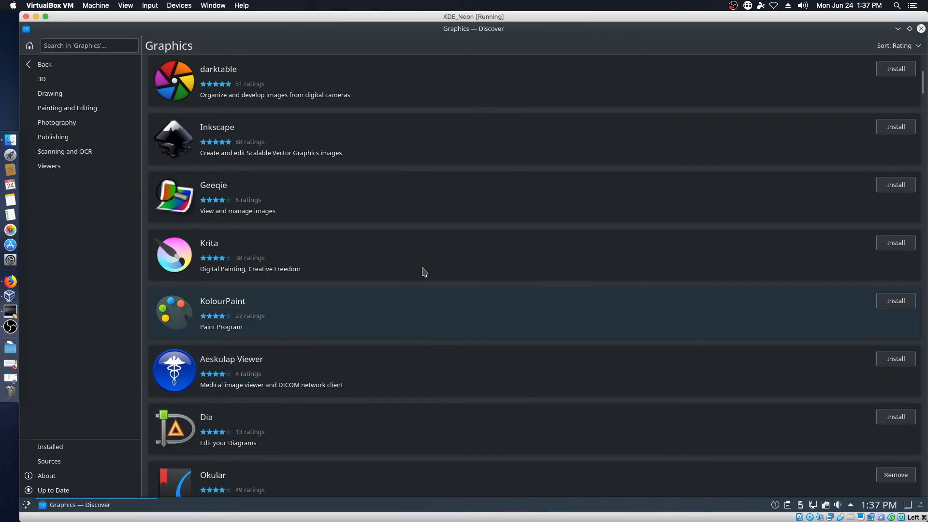
{"action": "scroll", "coordinate": [428, 267], "scroll_direction": "up", "scroll_amount": 4}
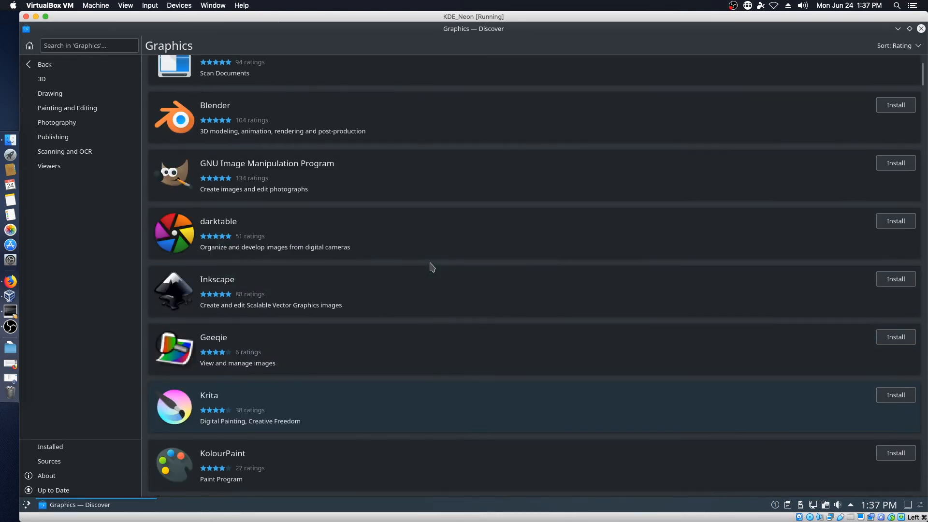
{"action": "scroll", "coordinate": [432, 267], "scroll_direction": "up", "scroll_amount": 1}
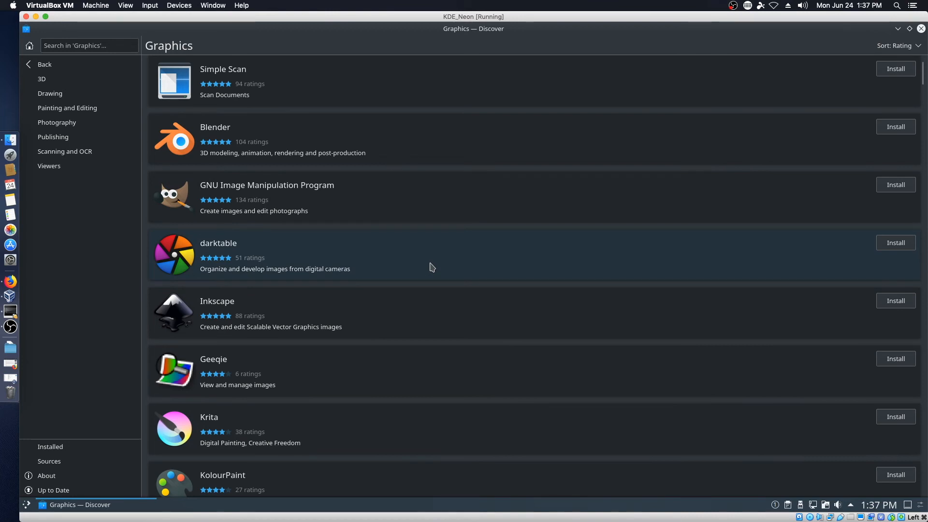
{"action": "scroll", "coordinate": [432, 267], "scroll_direction": "up", "scroll_amount": 3}
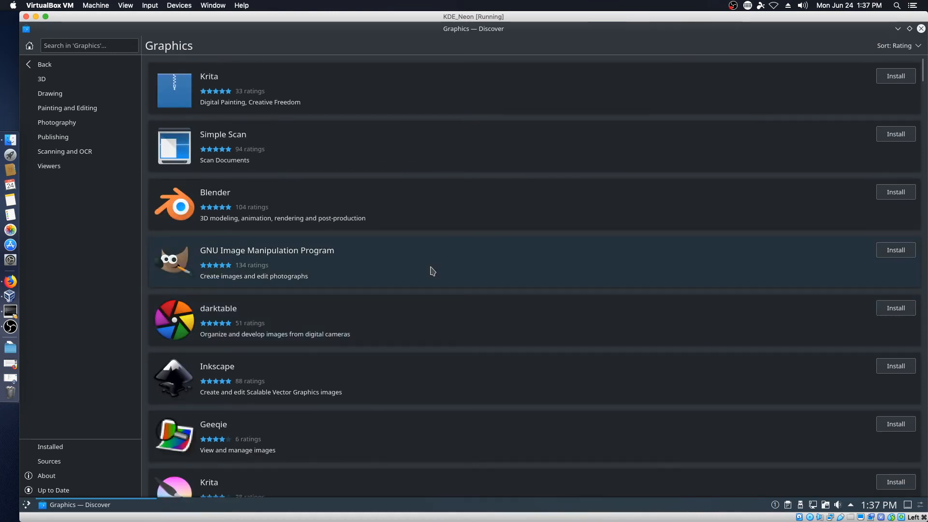
{"action": "scroll", "coordinate": [432, 268], "scroll_direction": "down", "scroll_amount": 1}
{"action": "scroll", "coordinate": [432, 270], "scroll_direction": "down", "scroll_amount": 7}
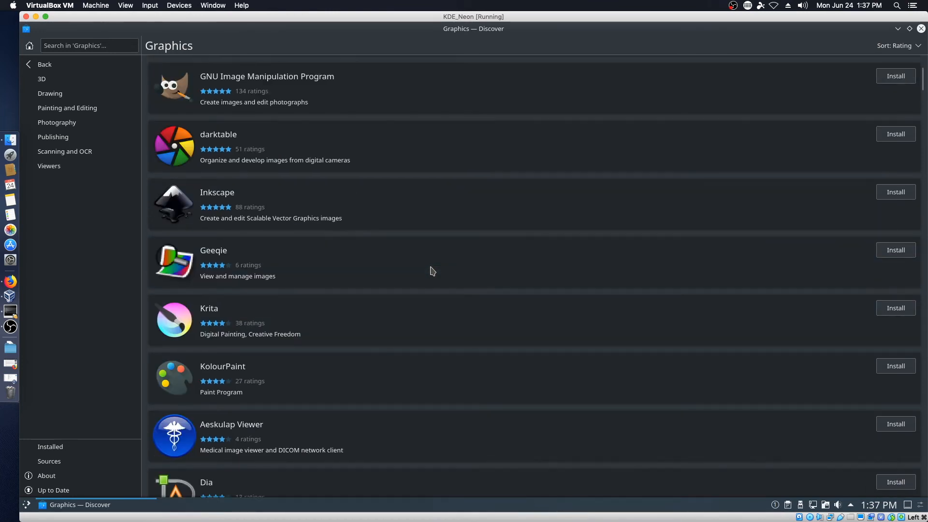
{"action": "scroll", "coordinate": [432, 271], "scroll_direction": "down", "scroll_amount": 3}
{"action": "scroll", "coordinate": [432, 271], "scroll_direction": "down", "scroll_amount": 7}
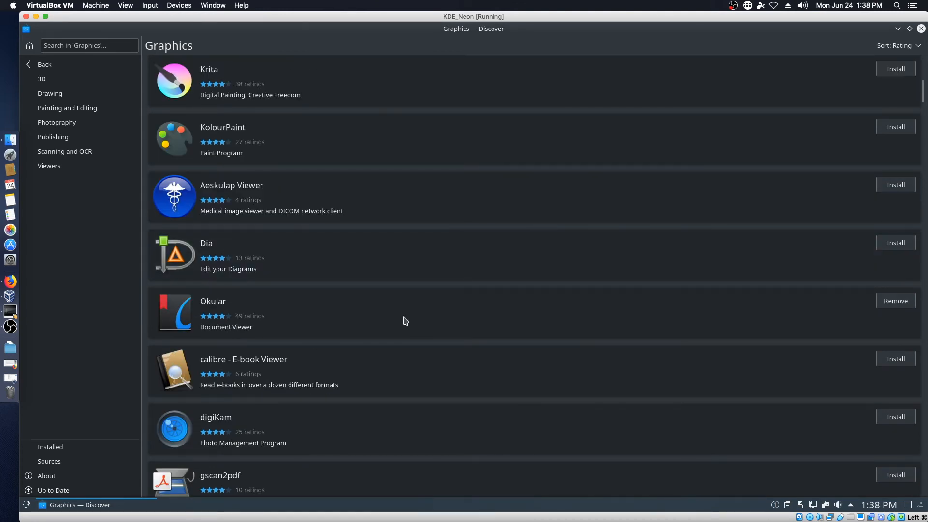
{"action": "scroll", "coordinate": [397, 323], "scroll_direction": "down", "scroll_amount": 5}
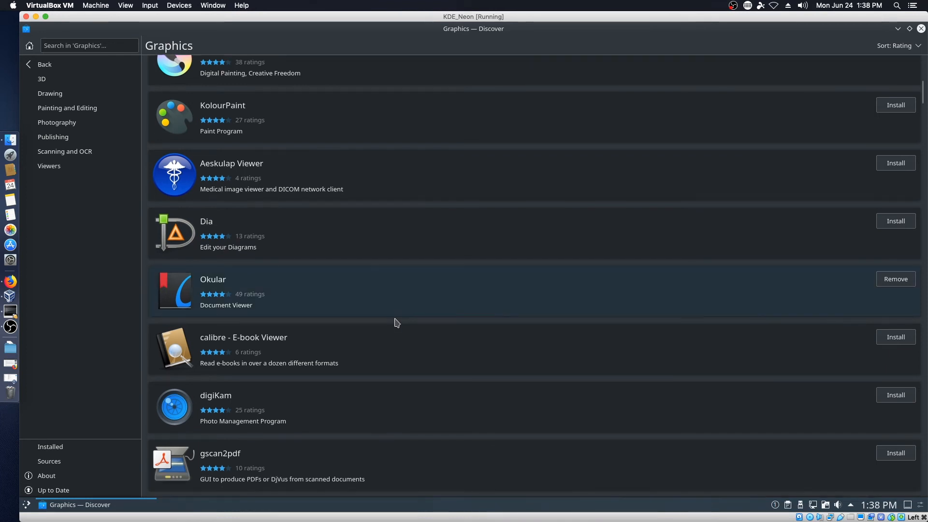
{"action": "scroll", "coordinate": [397, 321], "scroll_direction": "down", "scroll_amount": 3}
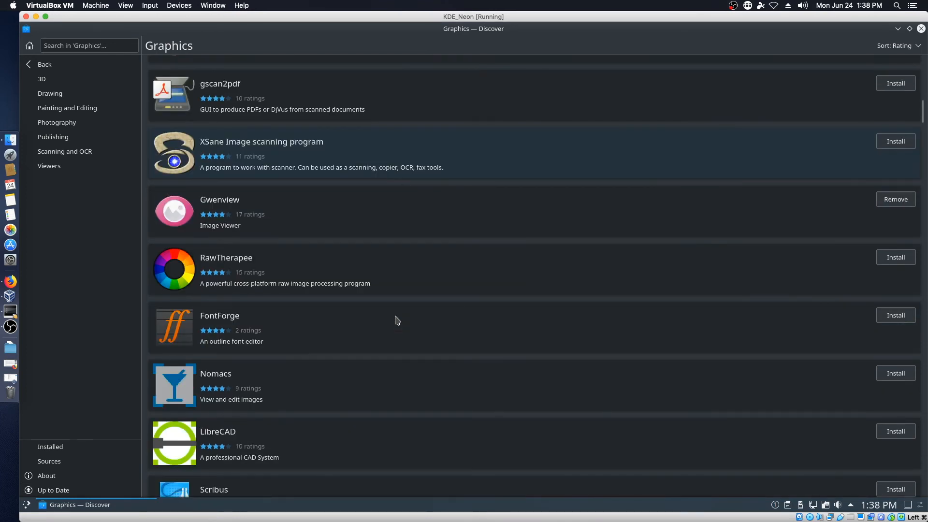
{"action": "scroll", "coordinate": [397, 321], "scroll_direction": "down", "scroll_amount": 4}
{"action": "scroll", "coordinate": [397, 321], "scroll_direction": "down", "scroll_amount": 2}
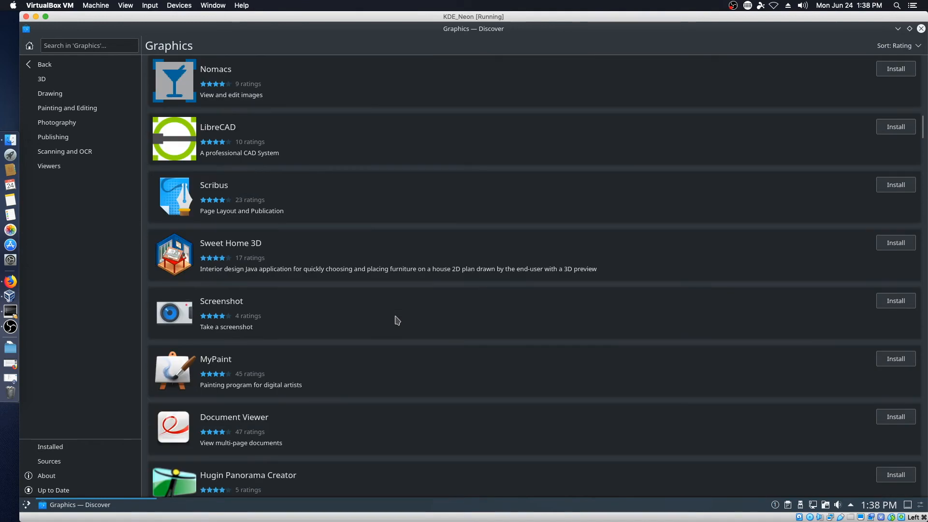
{"action": "scroll", "coordinate": [397, 320], "scroll_direction": "down", "scroll_amount": 3}
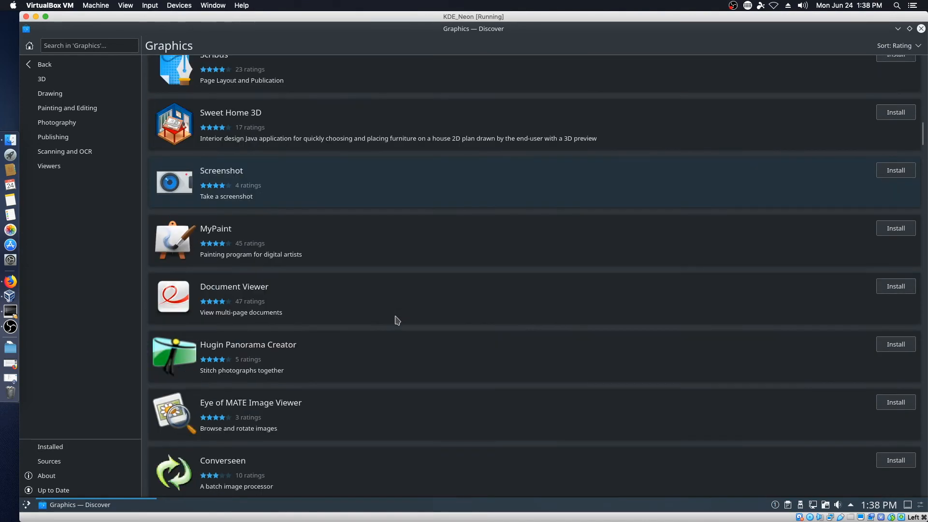
{"action": "scroll", "coordinate": [397, 320], "scroll_direction": "down", "scroll_amount": 2}
{"action": "scroll", "coordinate": [396, 321], "scroll_direction": "down", "scroll_amount": 1}
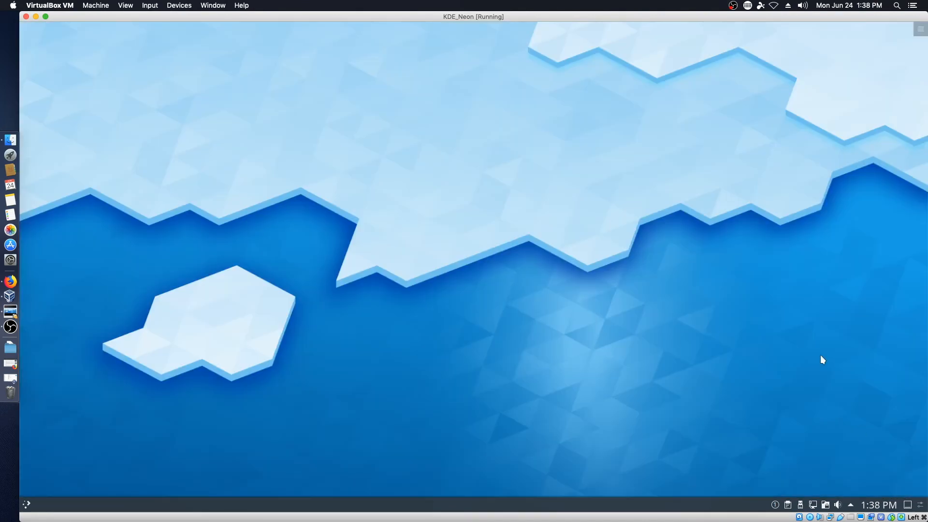
- Look through the system tray's notifications, network connections with their settings, and the hidden status items
{"action": "left_click", "coordinate": [775, 505]}
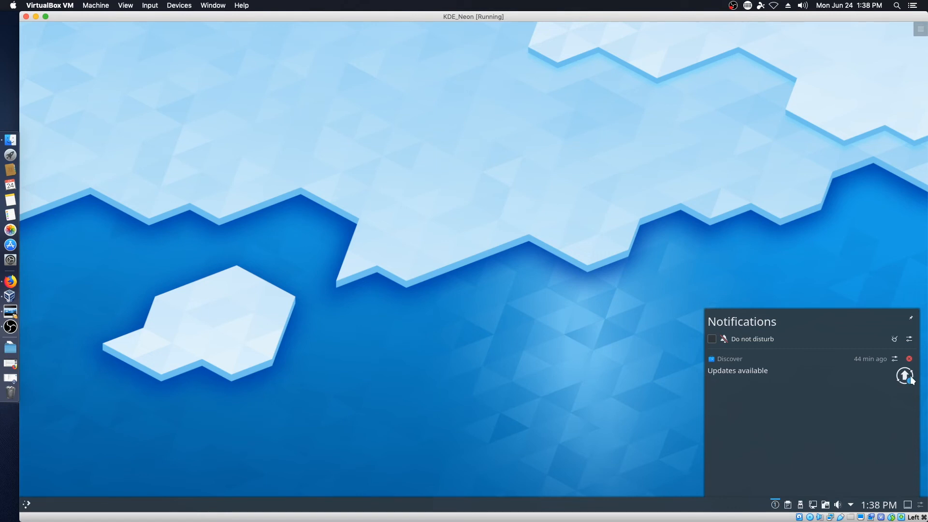
{"action": "left_click", "coordinate": [775, 505]}
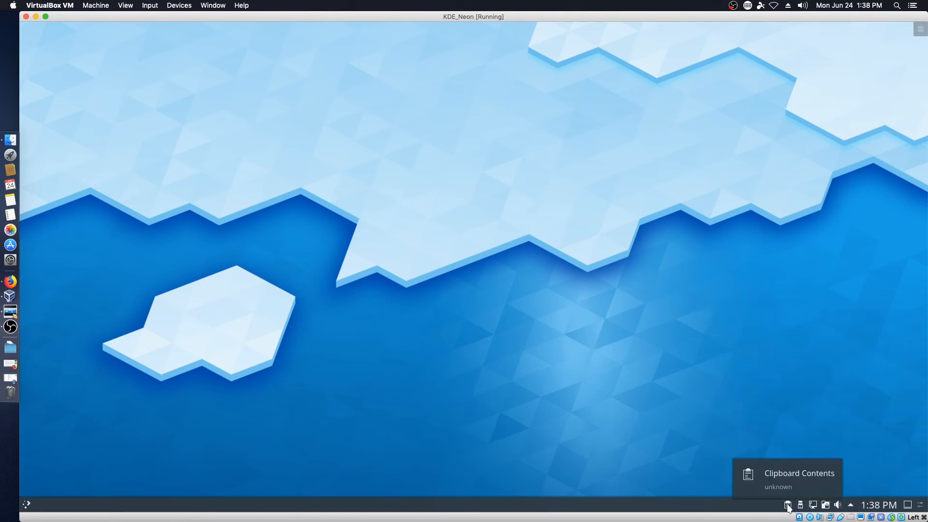
{"action": "left_click", "coordinate": [813, 505]}
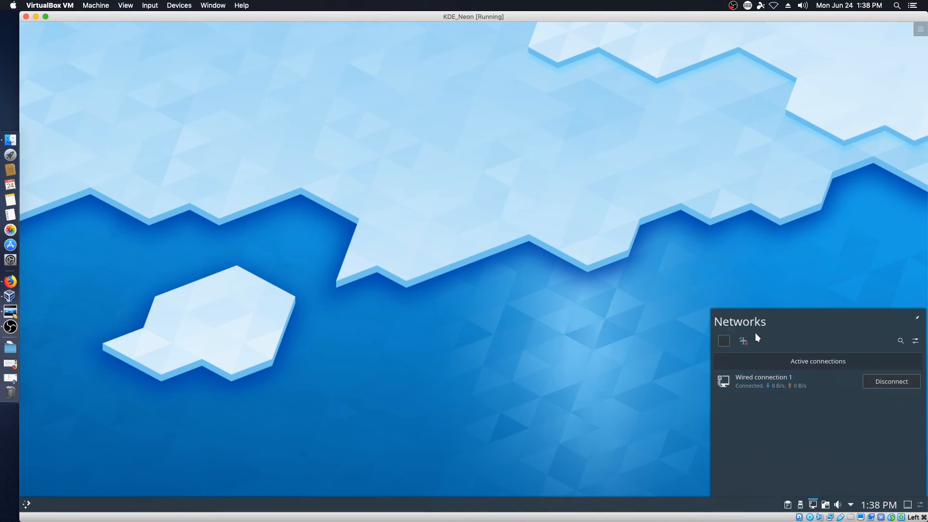
{"action": "left_click", "coordinate": [915, 342]}
{"action": "left_click", "coordinate": [671, 71]}
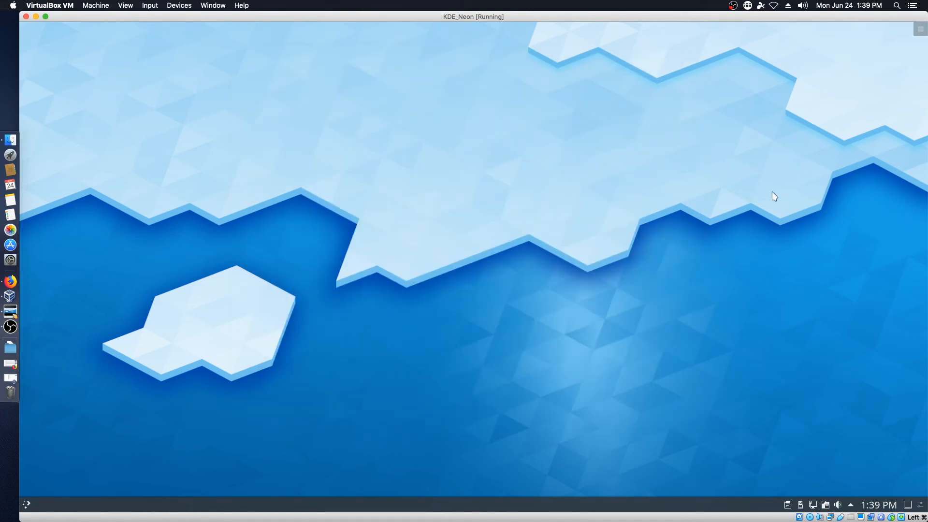
{"action": "left_click", "coordinate": [851, 505]}
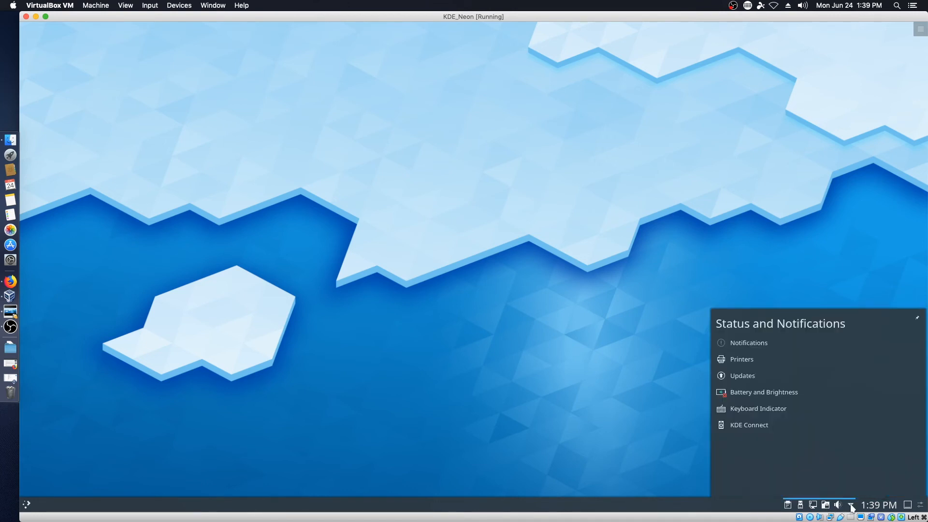
{"action": "left_click", "coordinate": [851, 506]}
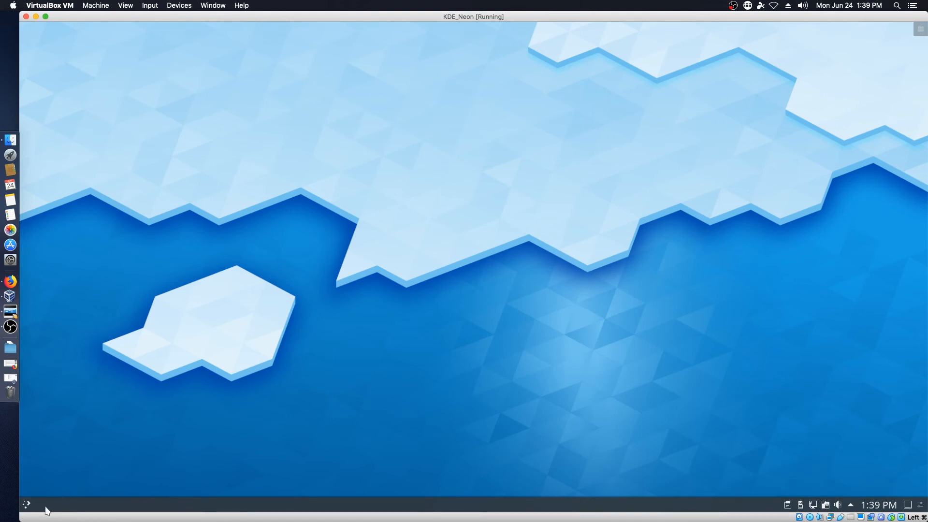
- Open the desktop folder in Dolphin and move its window toward the middle of the desktop
{"action": "right_click", "coordinate": [236, 173]}
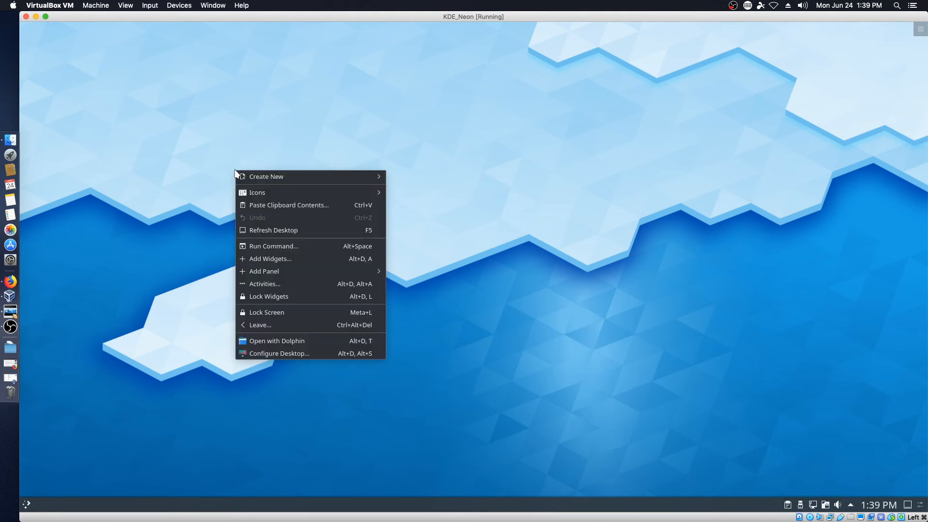
{"action": "left_click", "coordinate": [293, 341]}
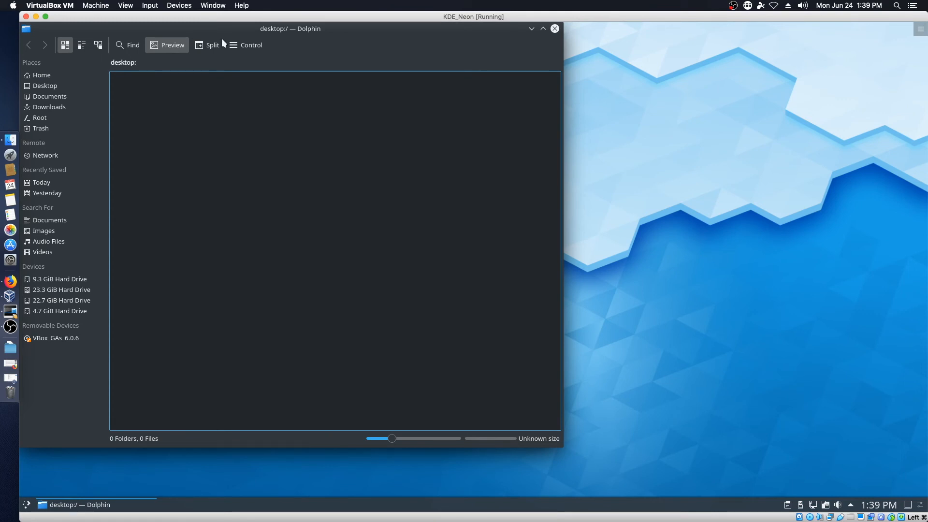
{"action": "left_click_drag", "start_coordinate": [183, 29], "coordinate": [445, 42]}
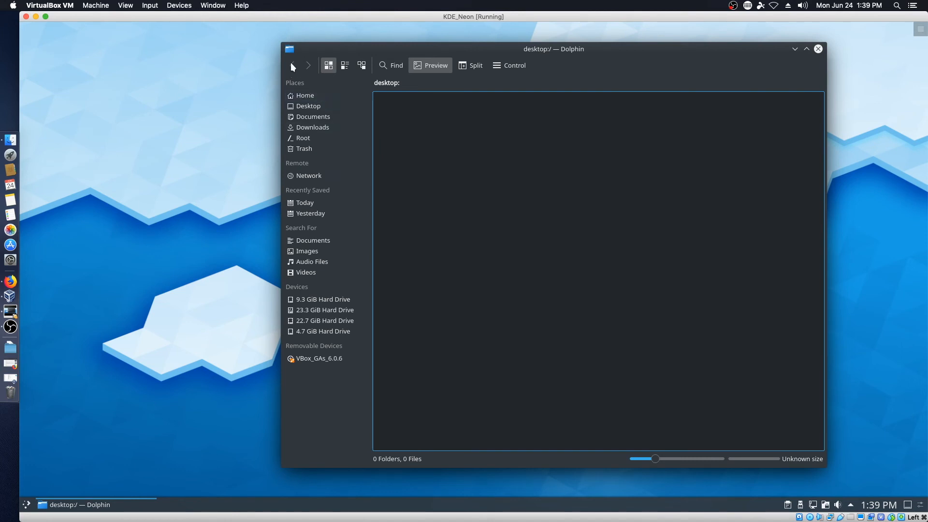
- Look over Dolphin's Control options, close them and open the remote Network location
{"action": "left_click", "coordinate": [517, 66]}
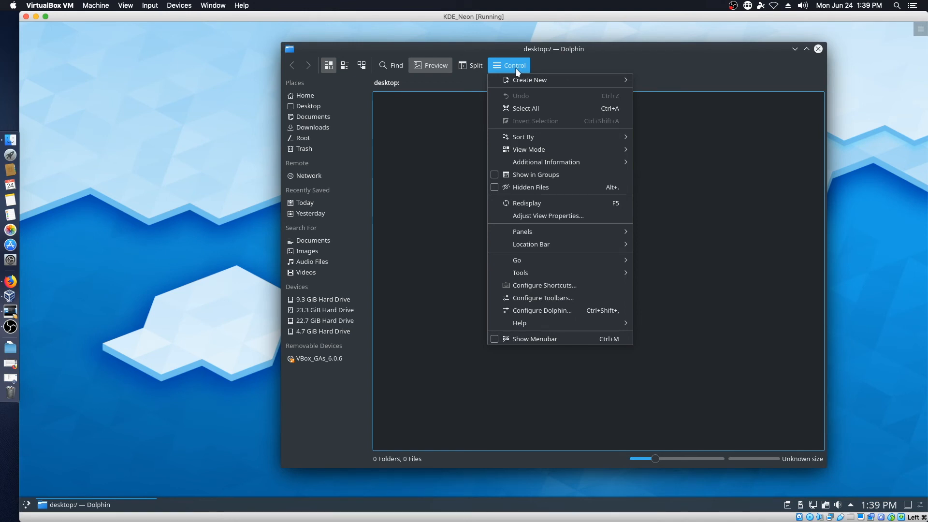
{"action": "left_click", "coordinate": [346, 52]}
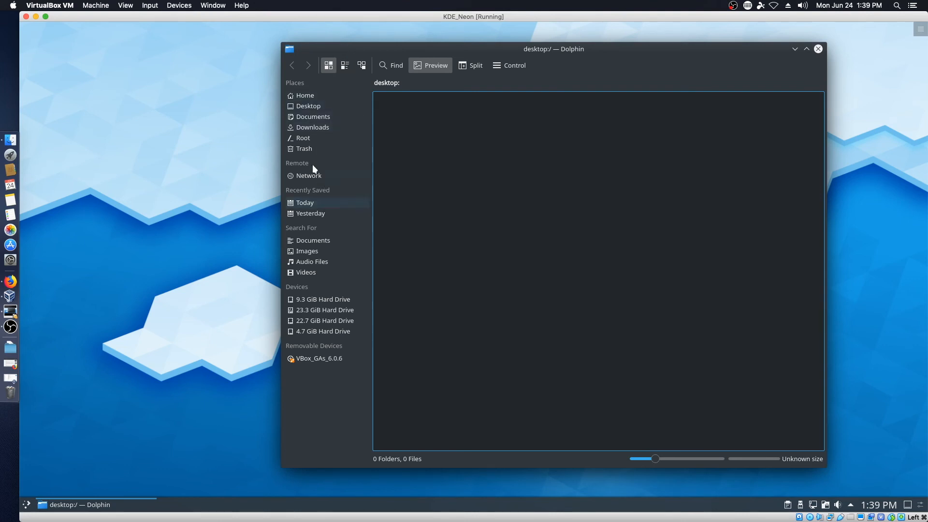
{"action": "left_click", "coordinate": [294, 176]}
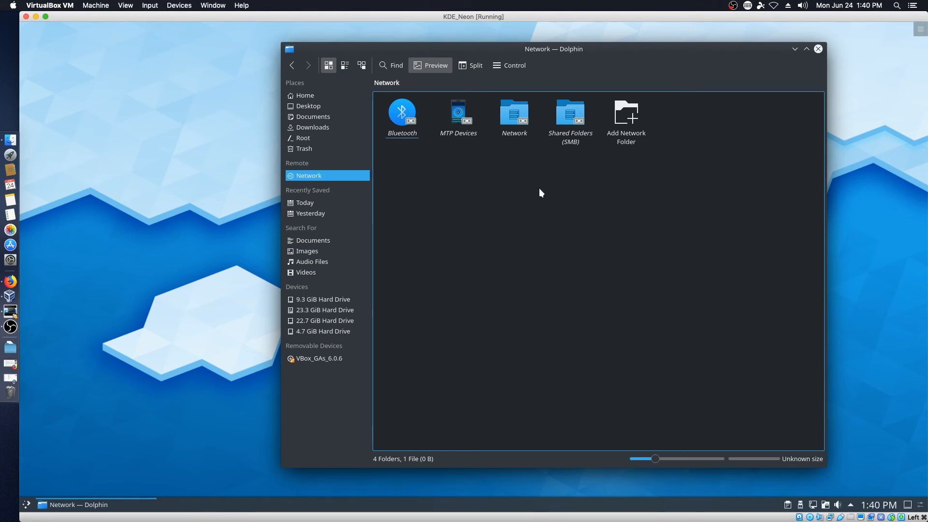
- Look into the Network and Shared Folders (SMB) locations and return to the remote Network overview
{"action": "left_click", "coordinate": [514, 113]}
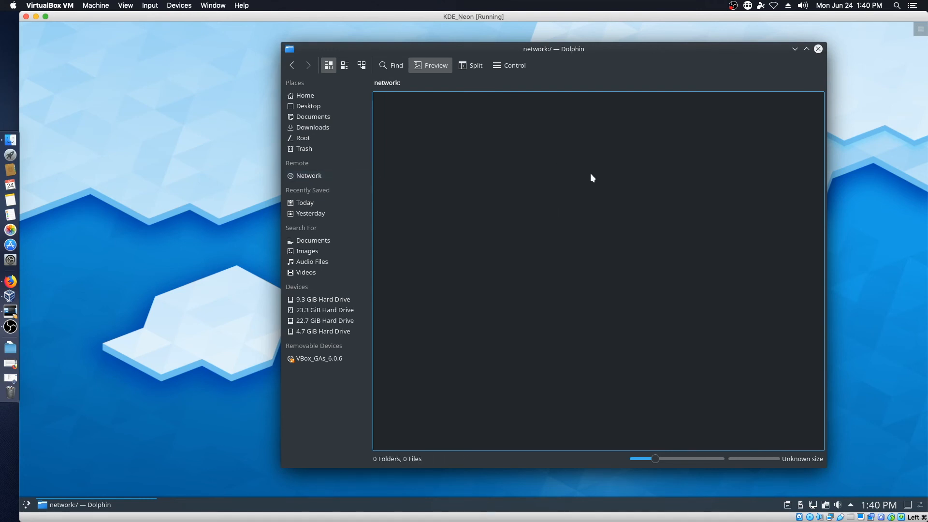
{"action": "left_click", "coordinate": [309, 176]}
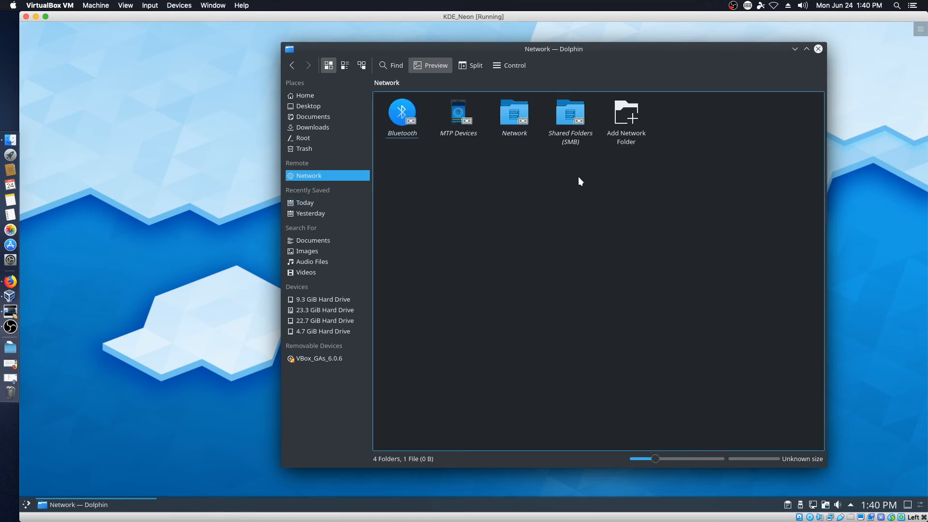
{"action": "left_click", "coordinate": [565, 116]}
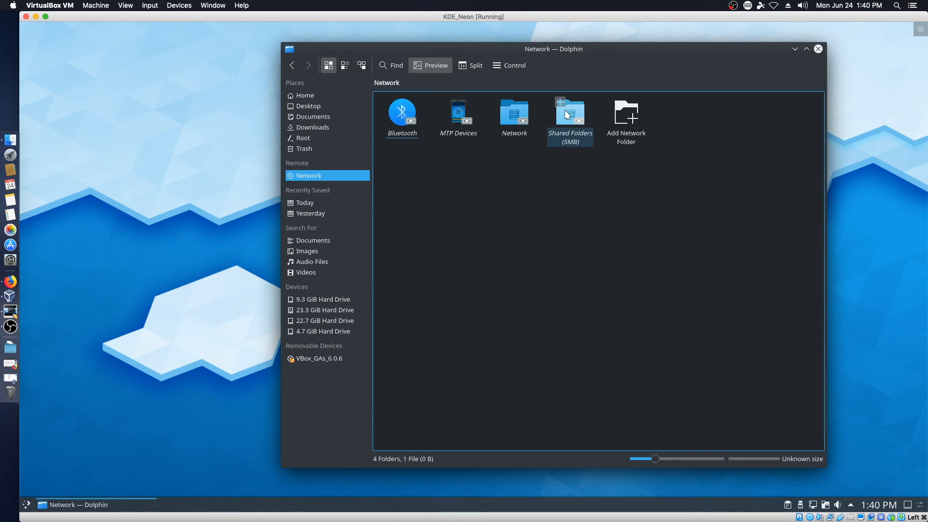
{"action": "left_click", "coordinate": [307, 177]}
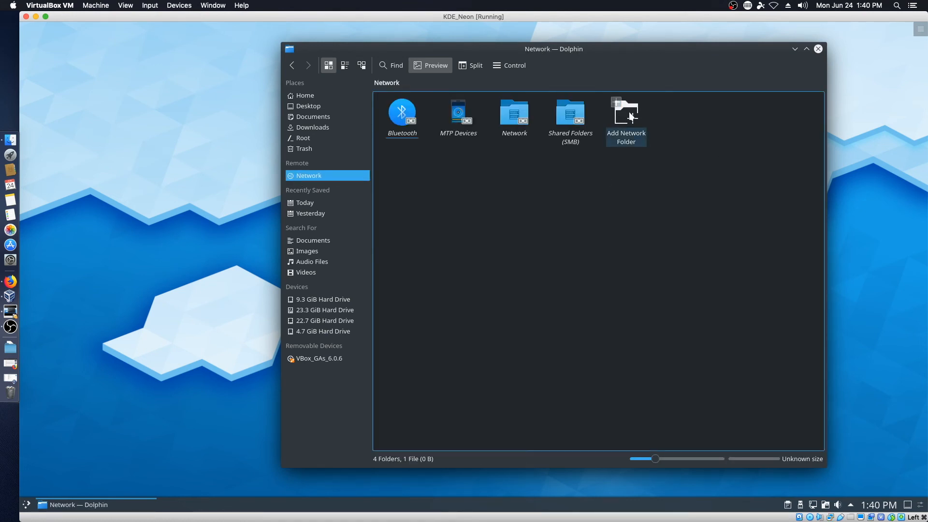
- Start adding a network folder of the Microsoft Windows network drive type
{"action": "left_click", "coordinate": [631, 117]}
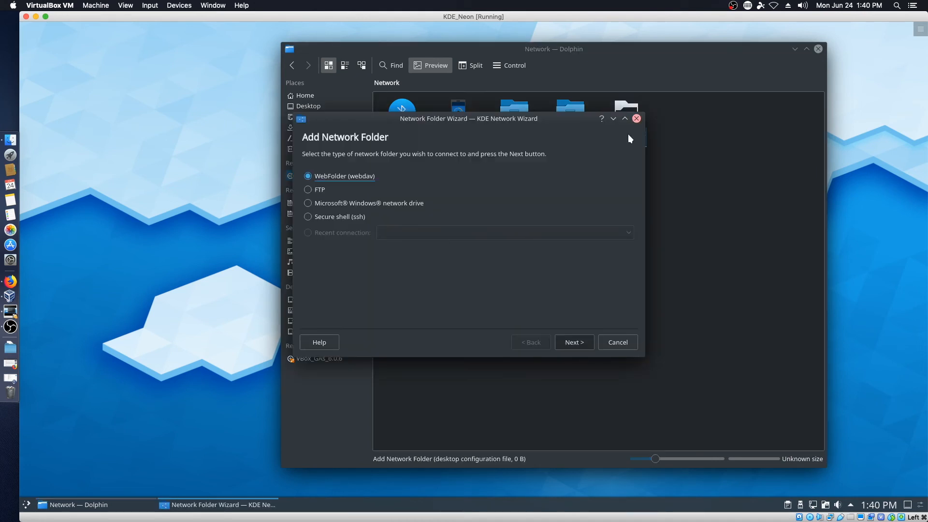
{"action": "left_click", "coordinate": [309, 203]}
{"action": "left_click", "coordinate": [577, 342]}
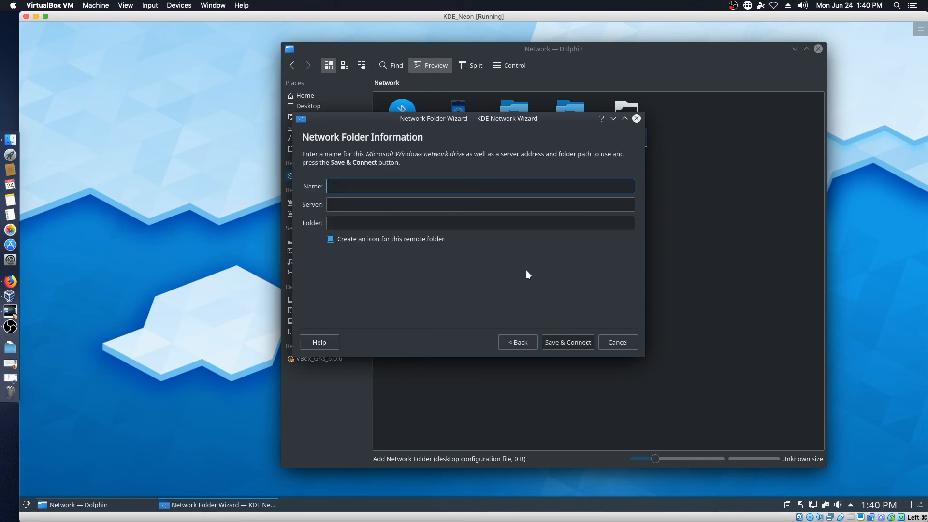
- Name the network folder NAS, enter server smb://172.16.74.110 and folder /Downloads, and try to save and connect
{"action": "type", "text": "NAS"}
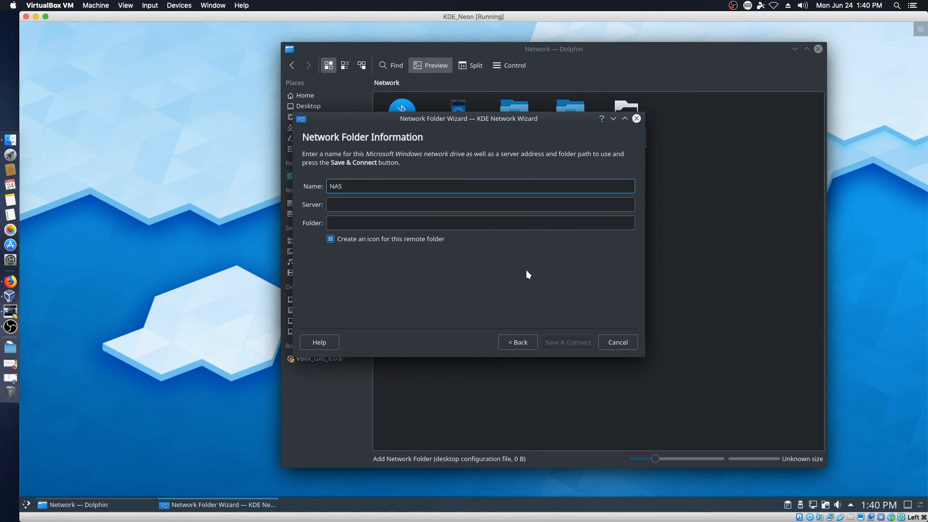
{"action": "key", "text": "Tab"}
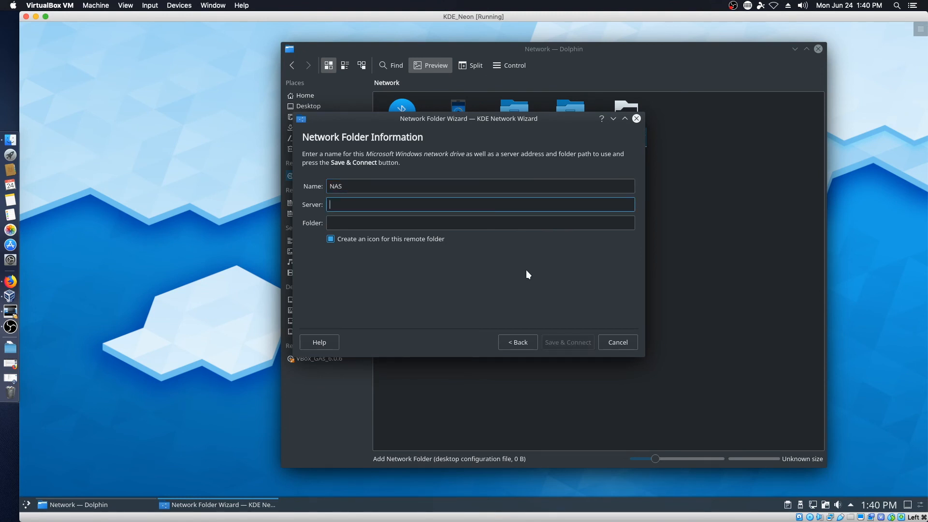
{"action": "type", "text": "smb://172.16.74.110"}
{"action": "key", "text": "Tab"}
{"action": "type", "text": "/"}
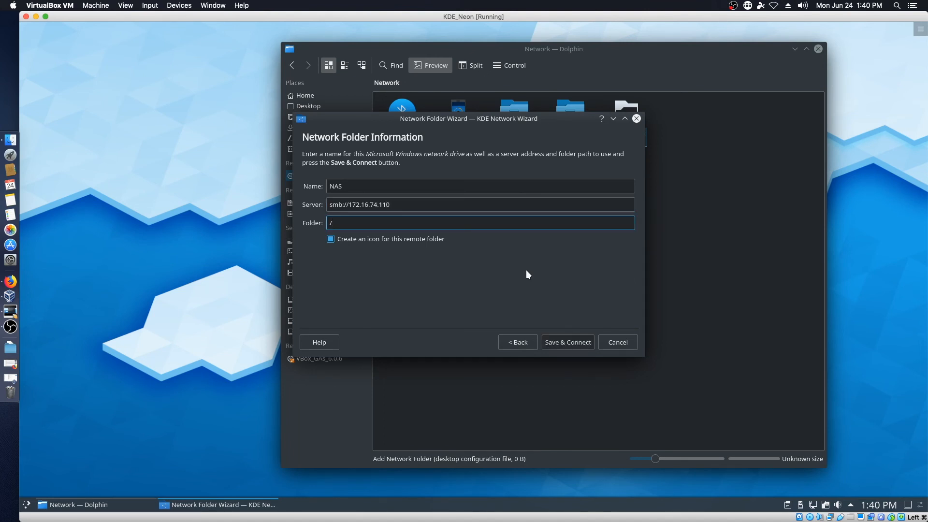
{"action": "type", "text": "Downloads"}
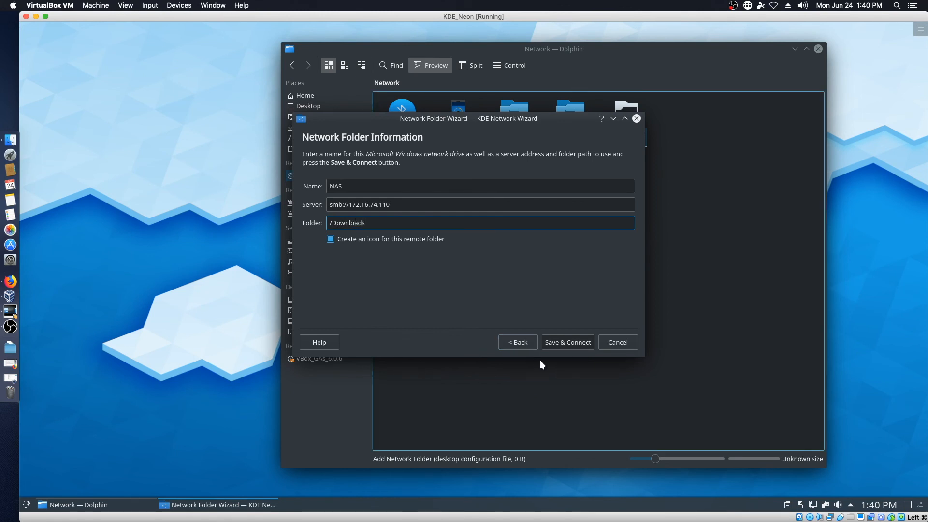
{"action": "left_click", "coordinate": [569, 343]}
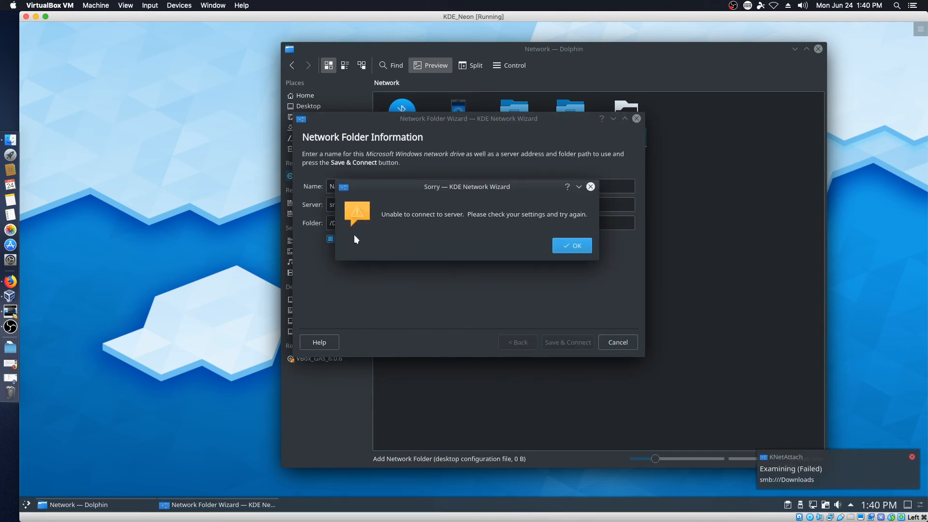
- Dismiss the connection error, remove the smb:// prefix so the server reads 172.16.74.110, and connect to the share
{"action": "left_click", "coordinate": [570, 245]}
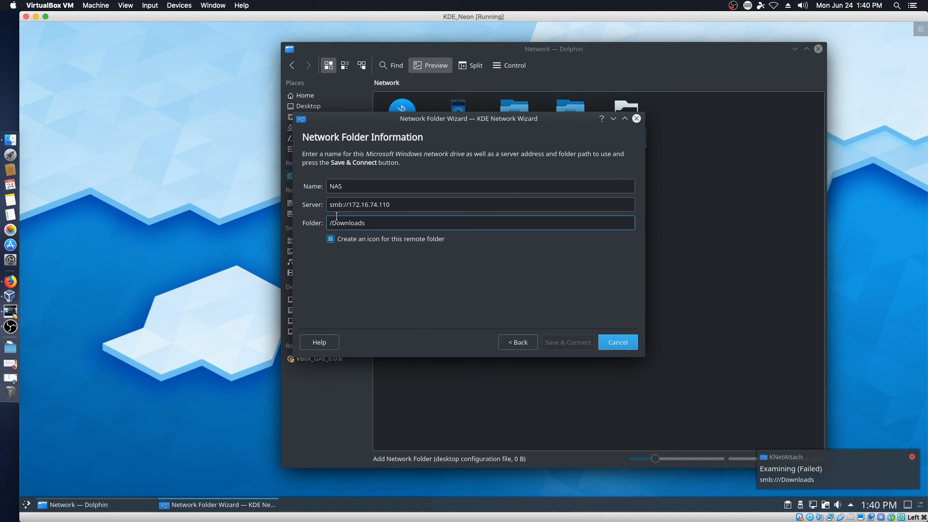
{"action": "key", "text": "BackSpace"}
{"action": "key", "text": "Return"}
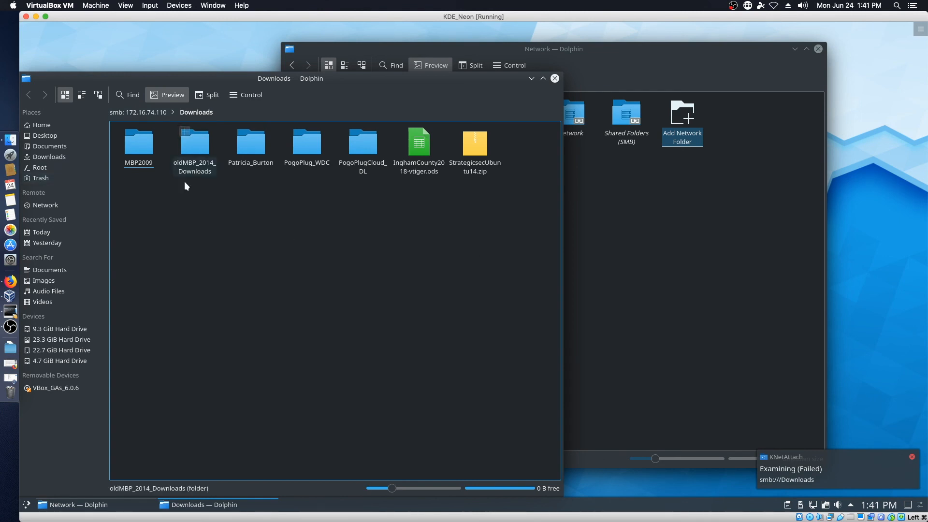
- Browse PogoPlug_WDC down to its Computer Repair Magazine and RAR folders and return to the share's Downloads folder
{"action": "left_click", "coordinate": [309, 141]}
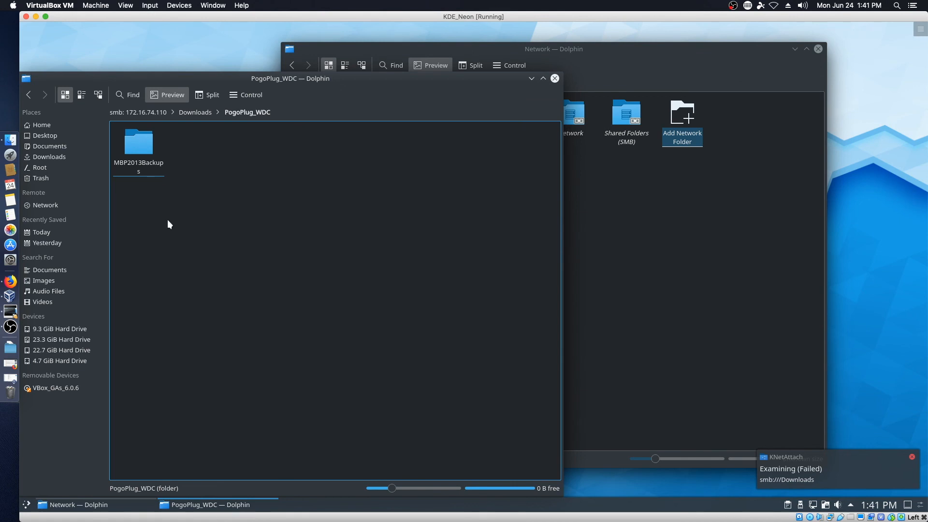
{"action": "left_click", "coordinate": [141, 145]}
{"action": "left_click", "coordinate": [197, 165]}
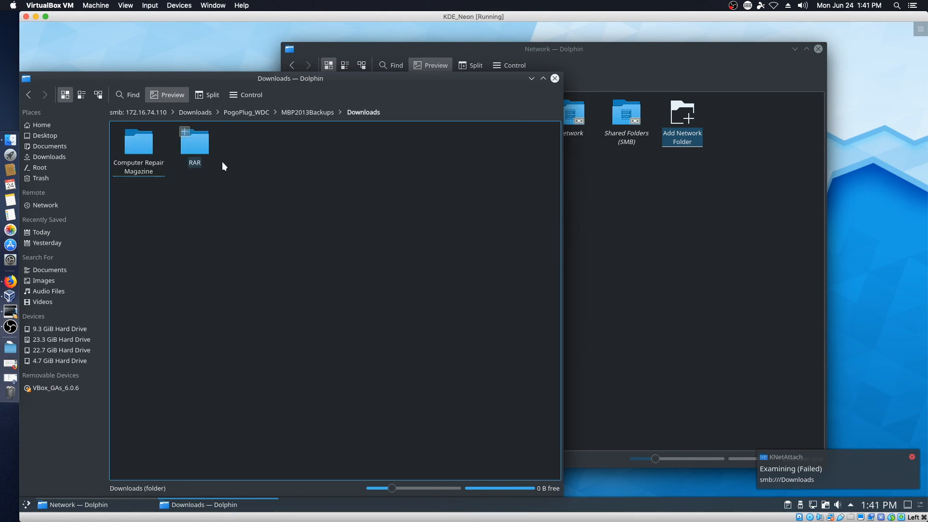
{"action": "left_click", "coordinate": [143, 138]}
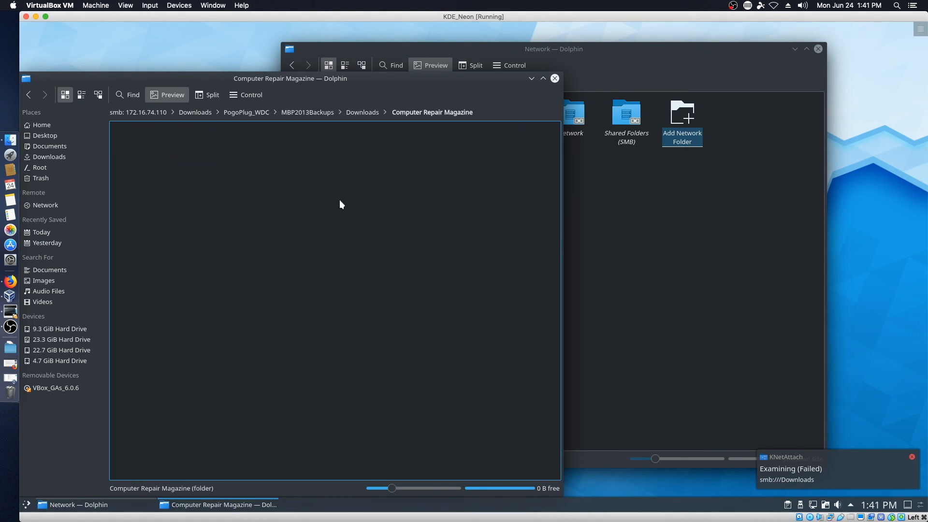
{"action": "left_click", "coordinate": [368, 112]}
{"action": "left_click", "coordinate": [193, 141]}
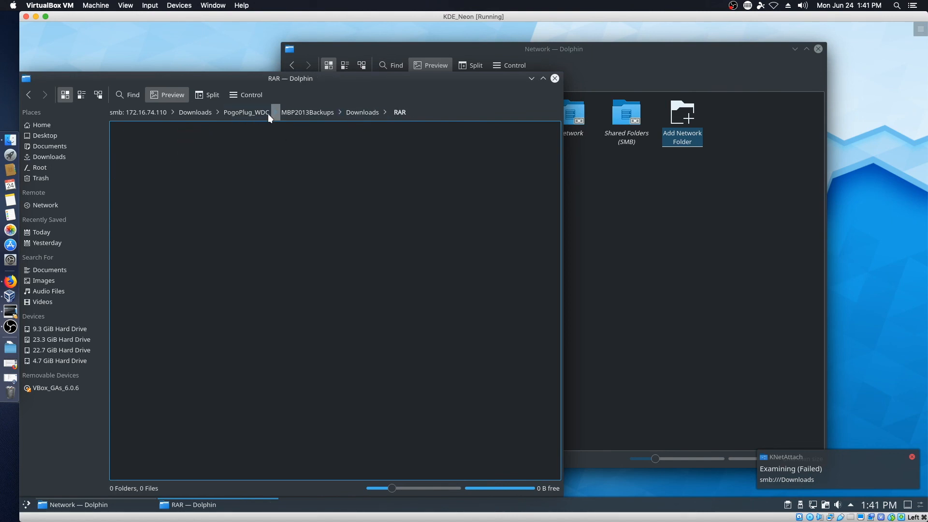
{"action": "left_click", "coordinate": [194, 112]}
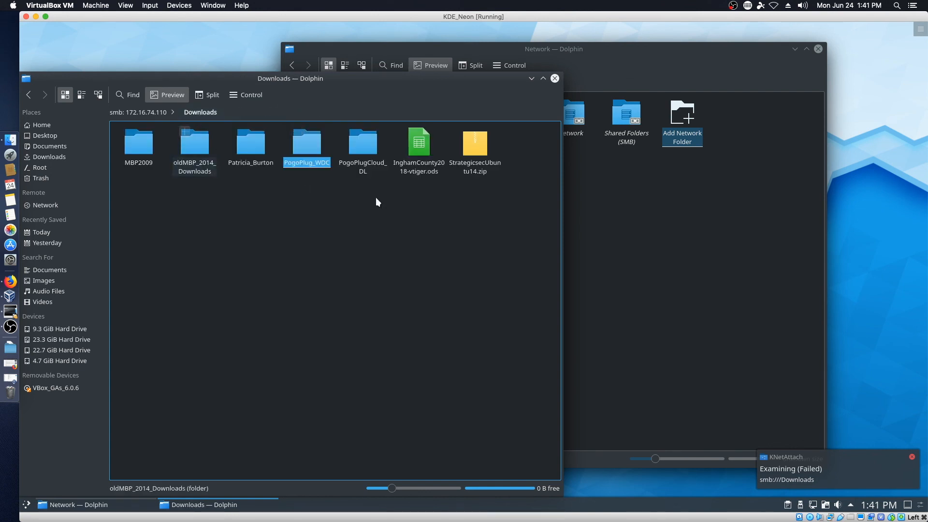
- Look through PogoPlugCloud_DL and its Capella folder, return to the share's Downloads folder and close both Dolphin windows
{"action": "left_click", "coordinate": [373, 140]}
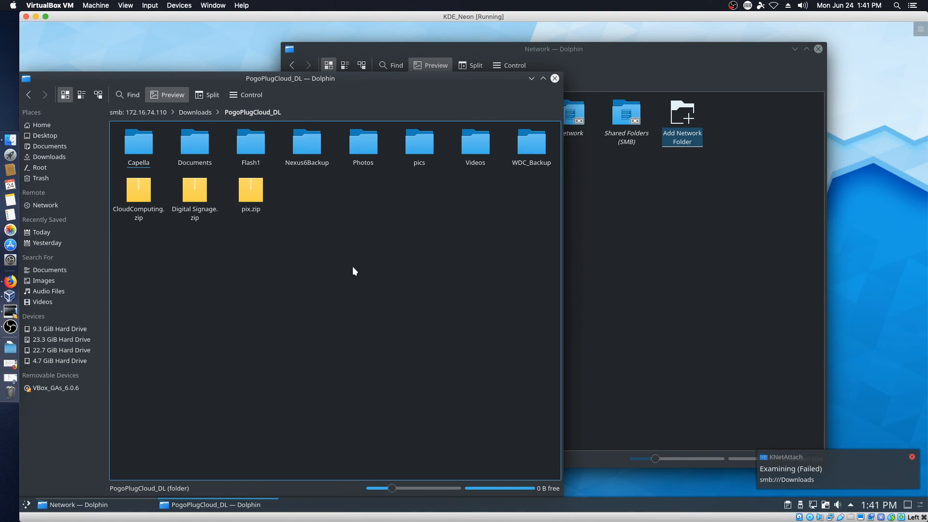
{"action": "left_click", "coordinate": [138, 140]}
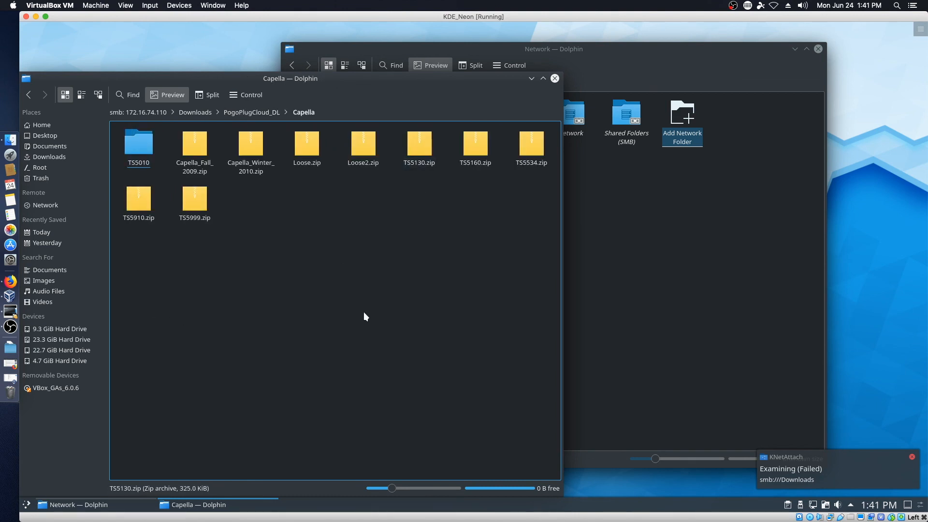
{"action": "left_click", "coordinate": [191, 114]}
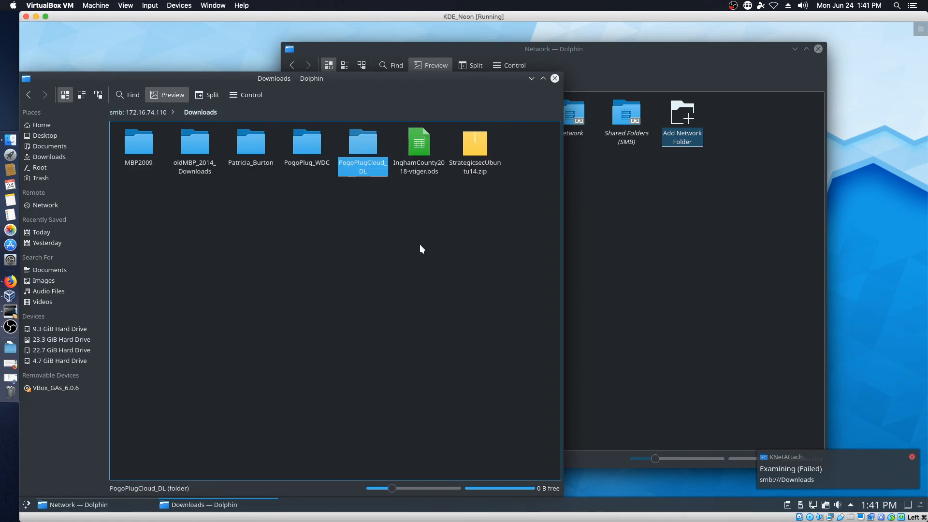
{"action": "left_click", "coordinate": [555, 79]}
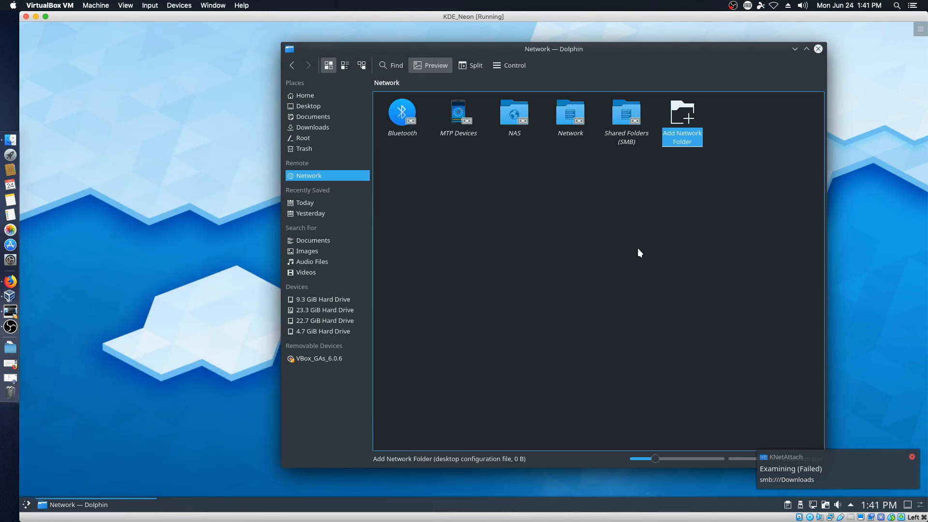
{"action": "left_click", "coordinate": [818, 48]}
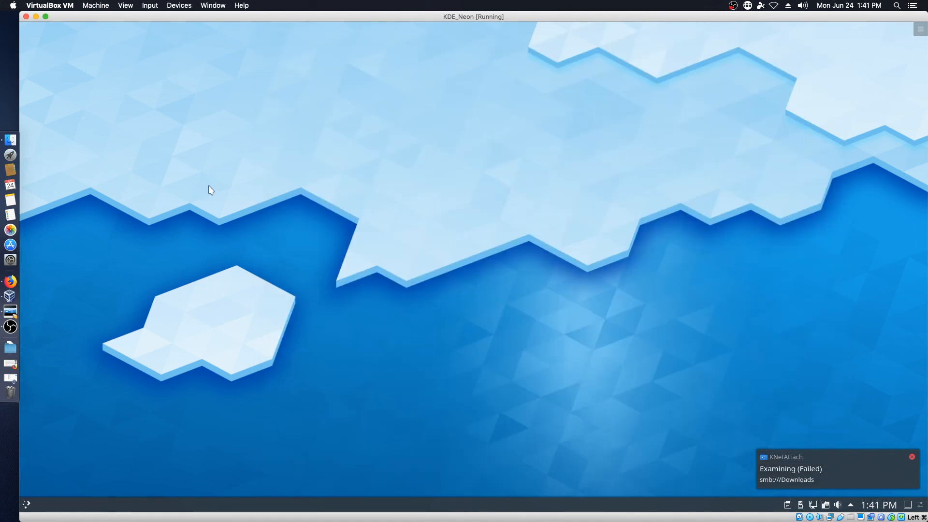